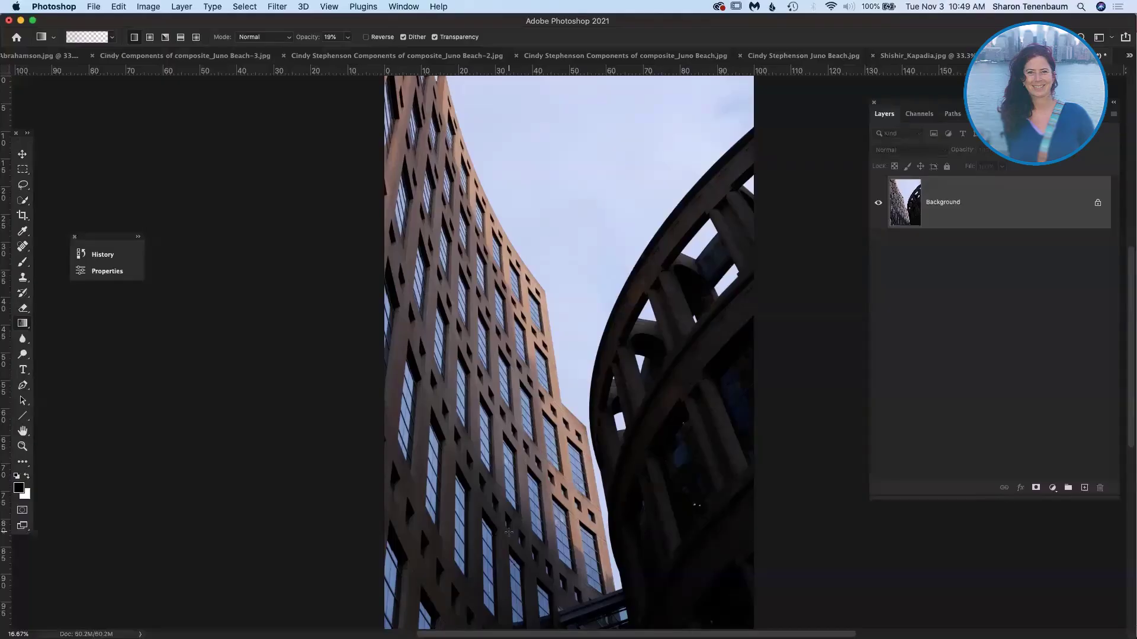
Step: Start Sky Replacement on the building photo and move its dialog clear of the image
left_click(120, 8)
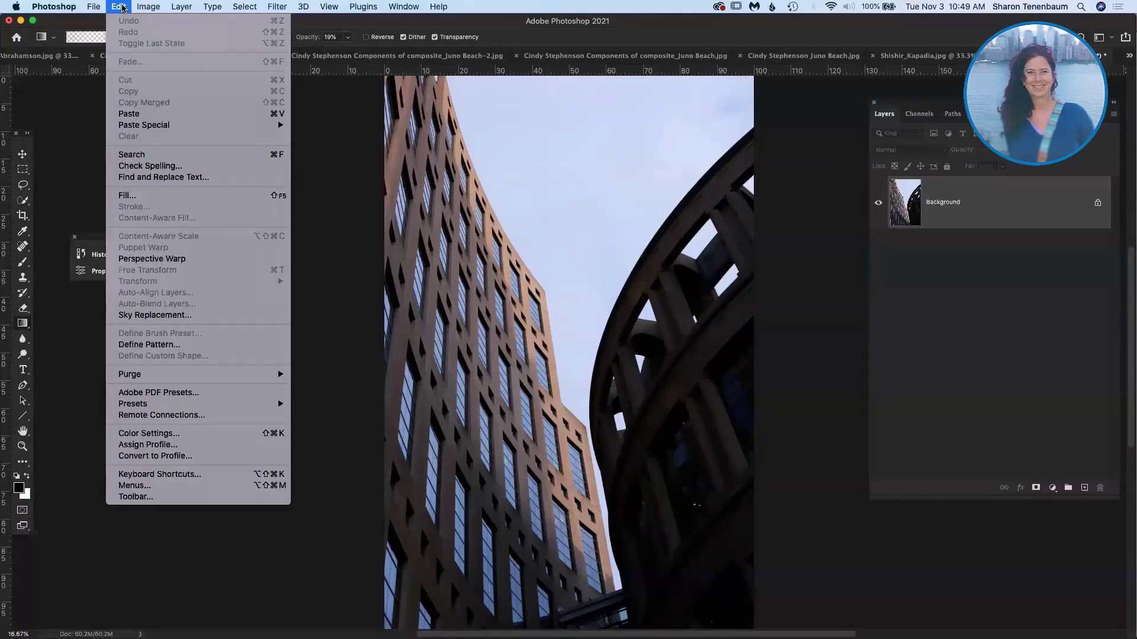
left_click(173, 317)
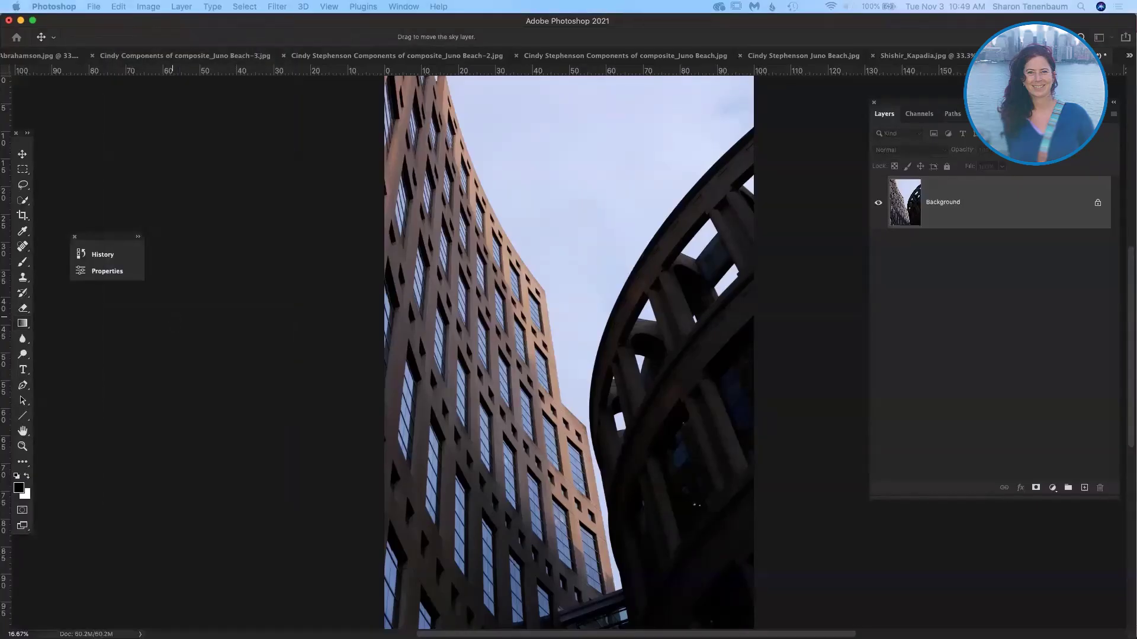
left_click_drag(248, 507, 274, 110)
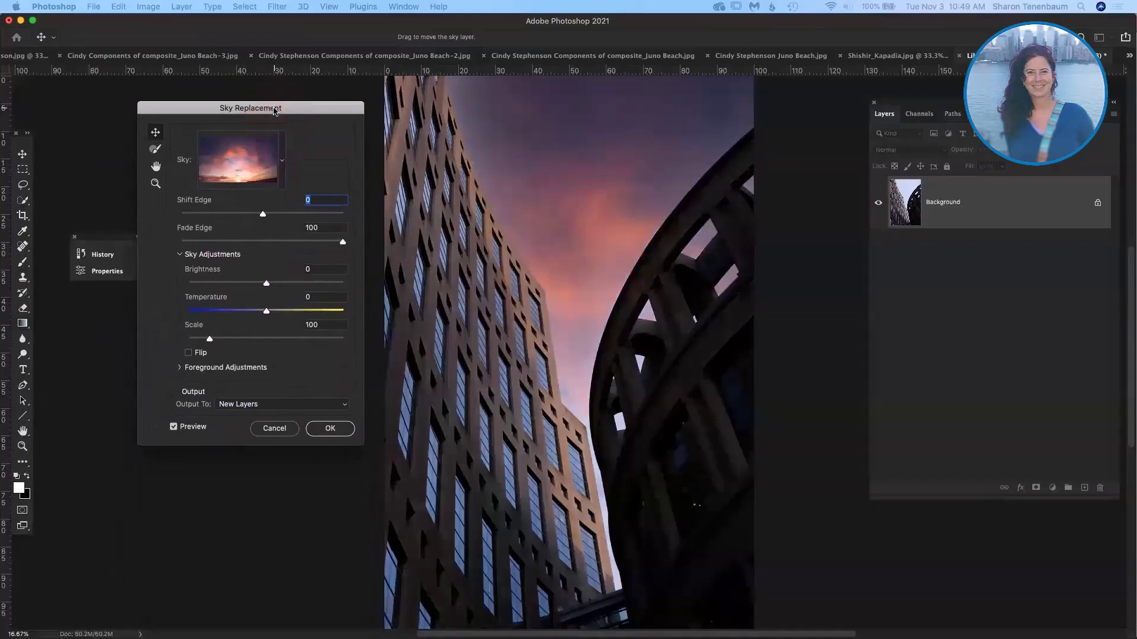
Step: Open the sky presets and collapse the Spectacular and Sunsets groups
left_click(282, 161)
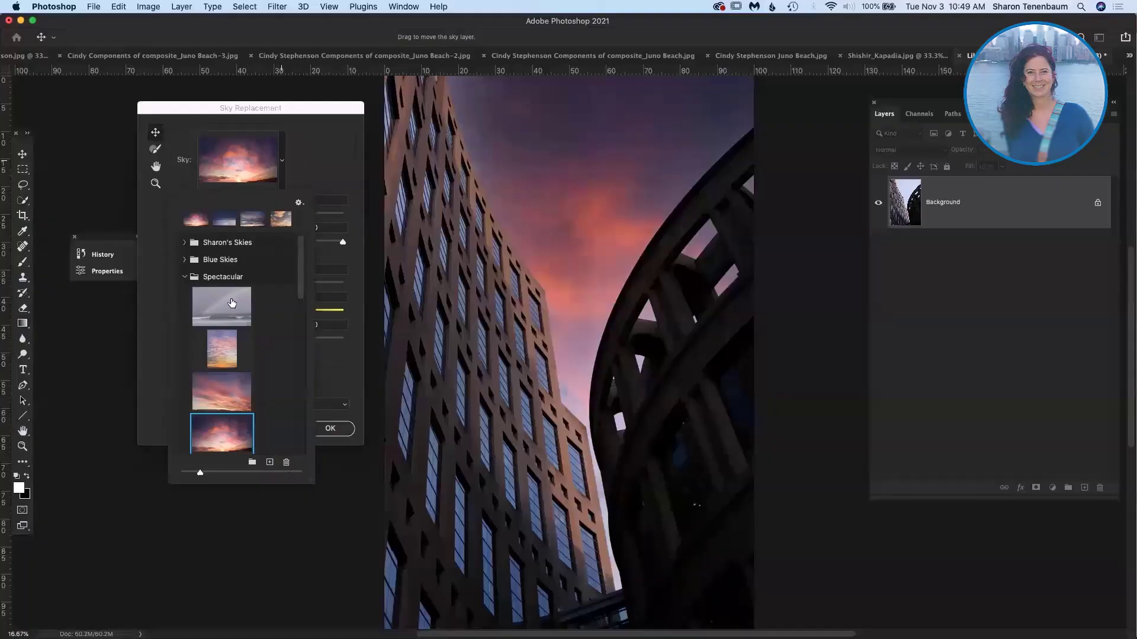
left_click(184, 277)
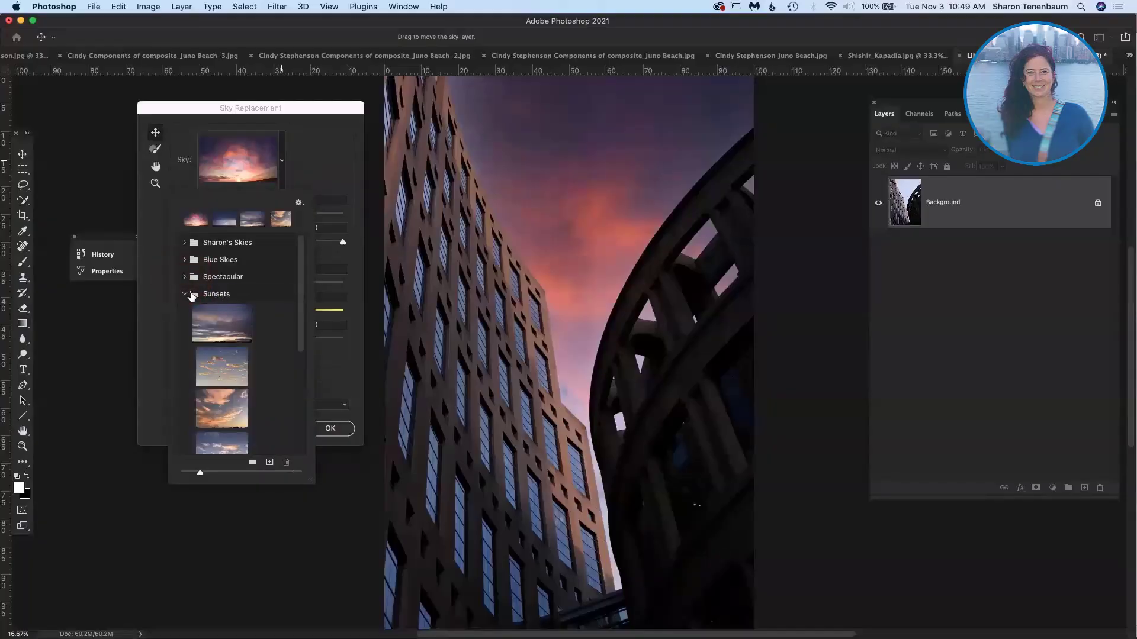
left_click(185, 293)
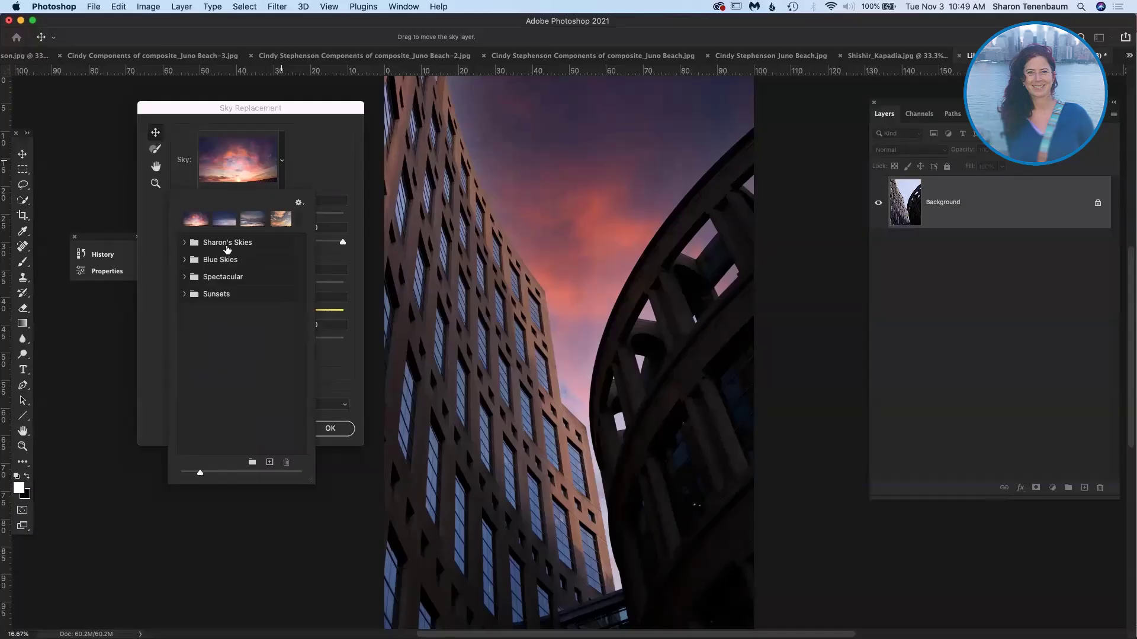
Step: Create a new sky preset group named Talk and Learn
left_click(251, 463)
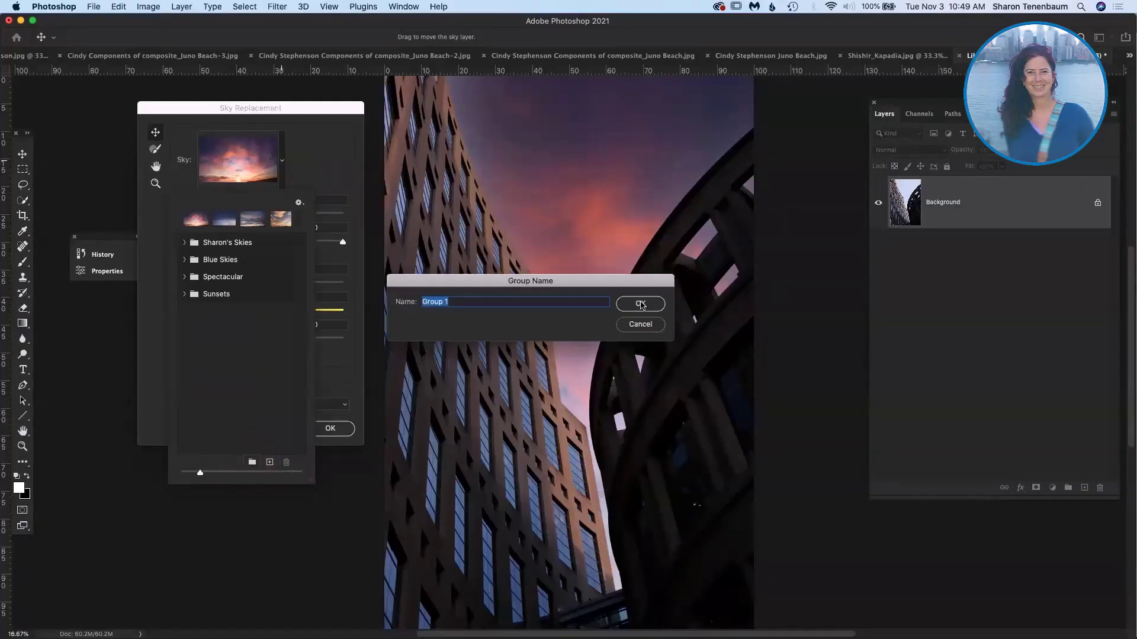
type("Talk-")
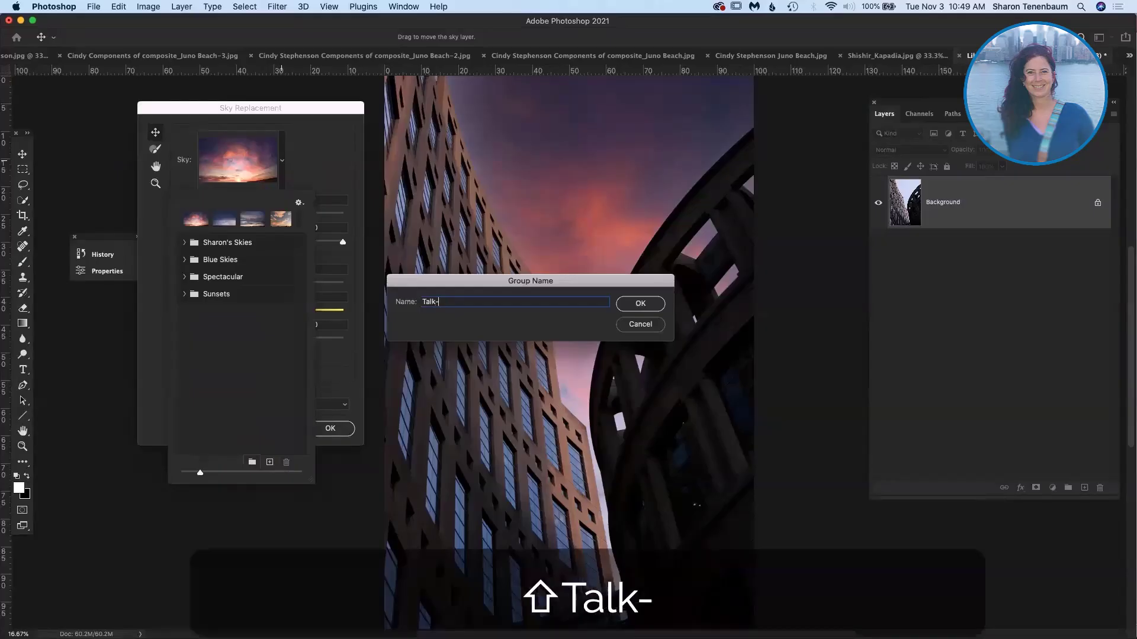
key("shift")
type("&")
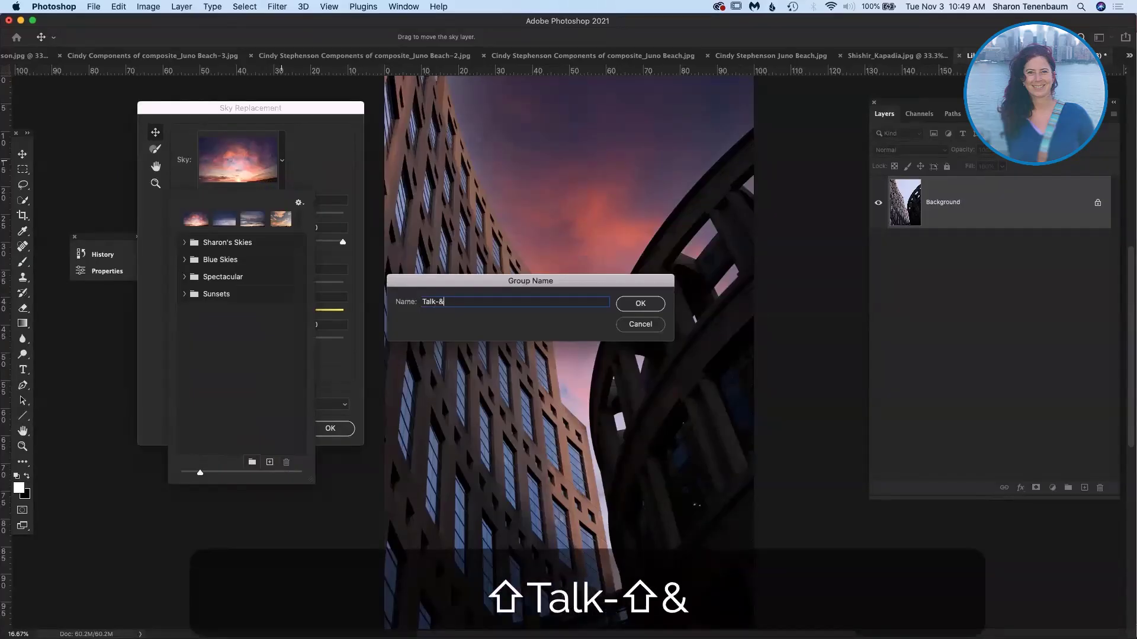
type("-Learn")
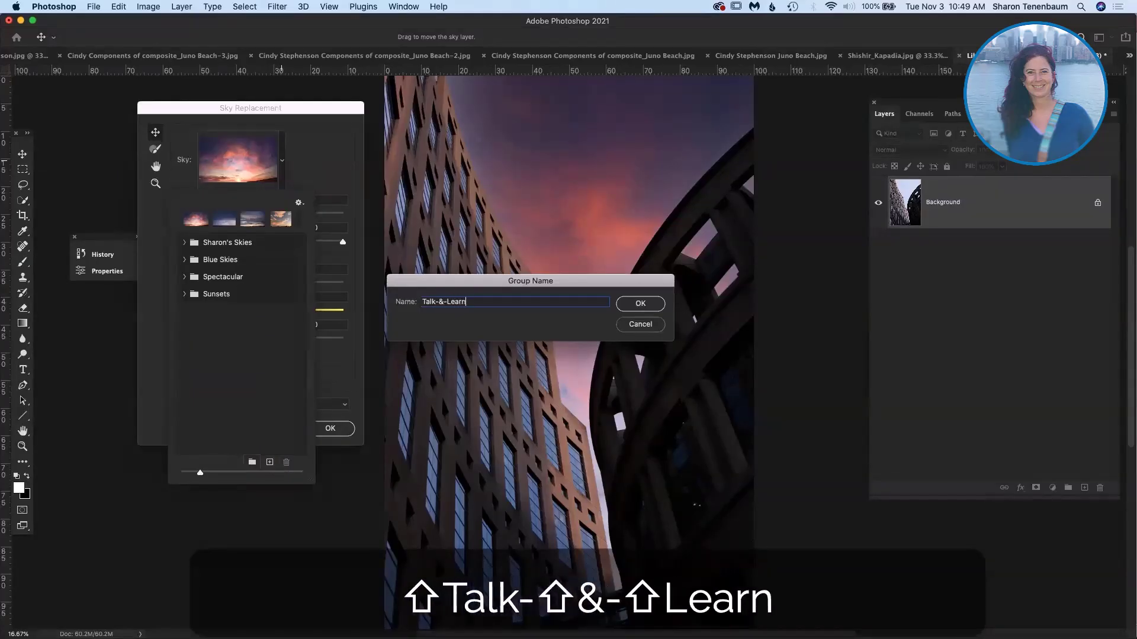
left_click(637, 305)
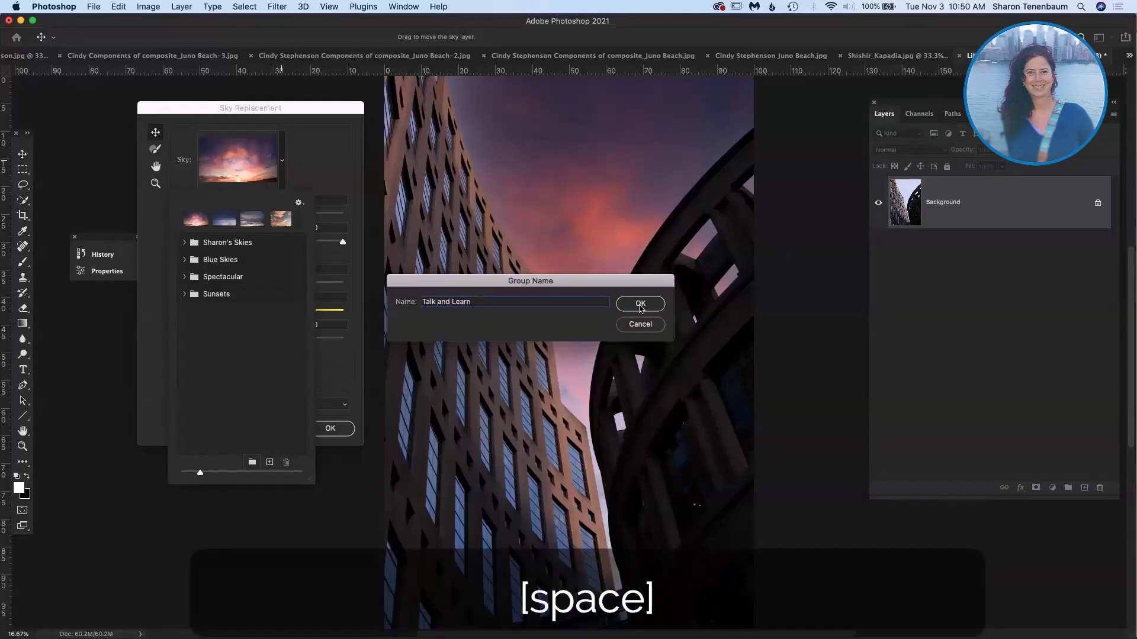
left_click(640, 305)
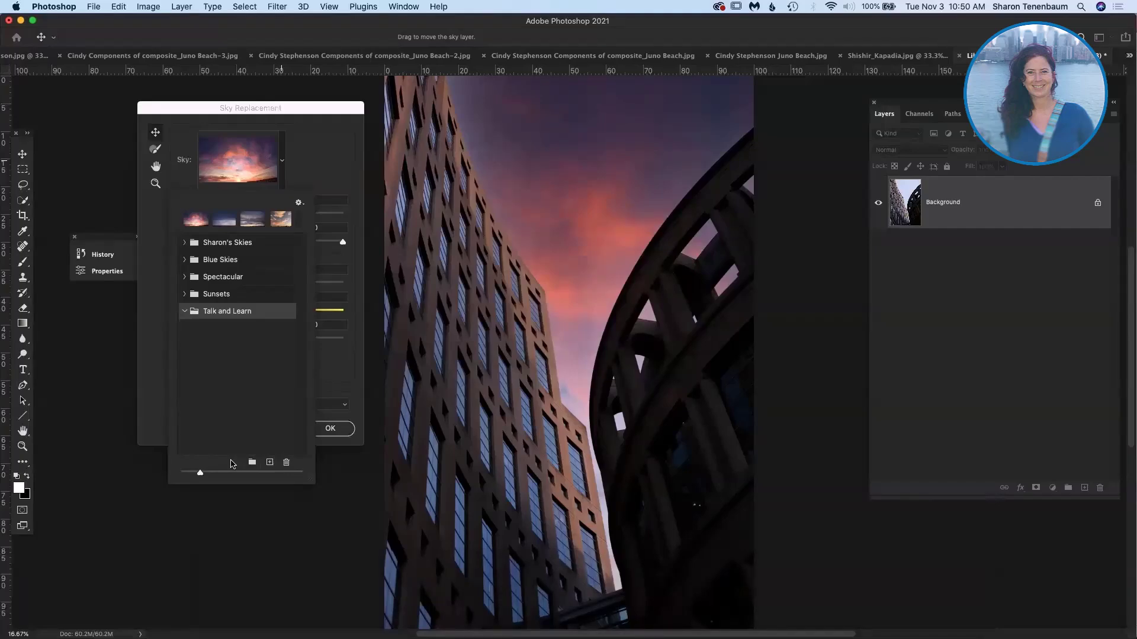
Step: Import DSCF0040.JPG as a new sky in the Talk and Learn group, keeping DSCF0040 as its name
left_click(269, 462)
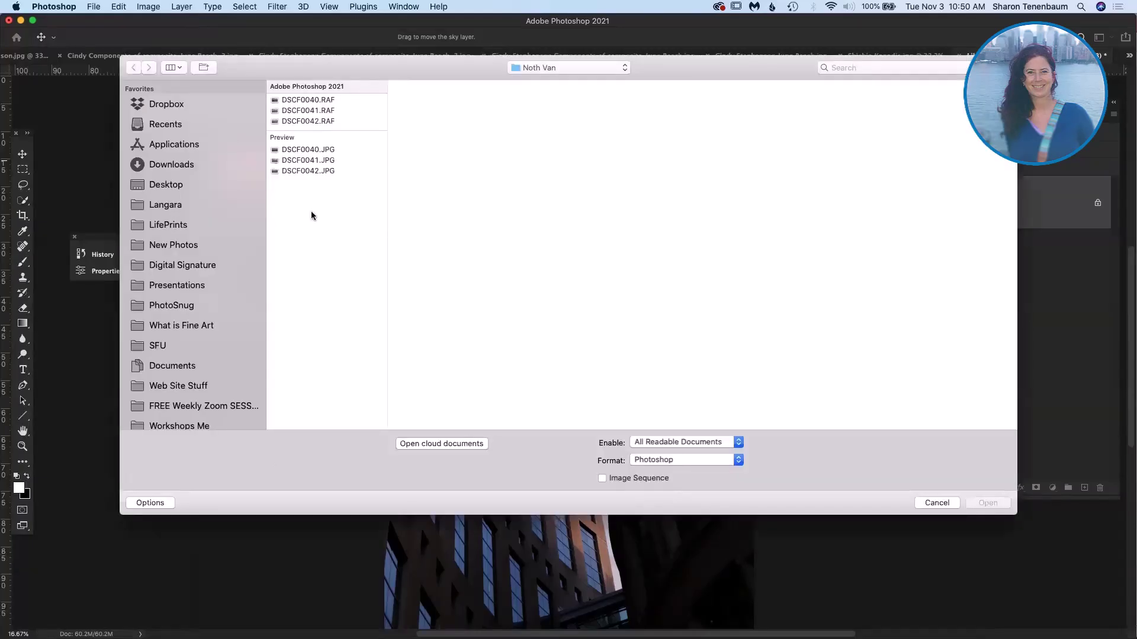
left_click(292, 149)
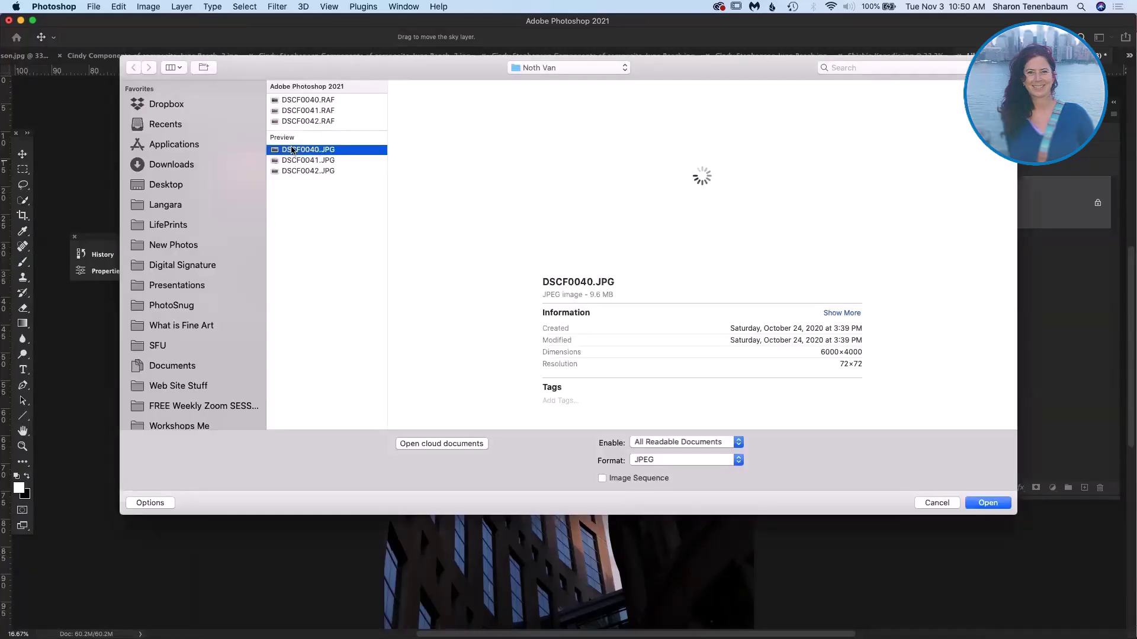
left_click(988, 503)
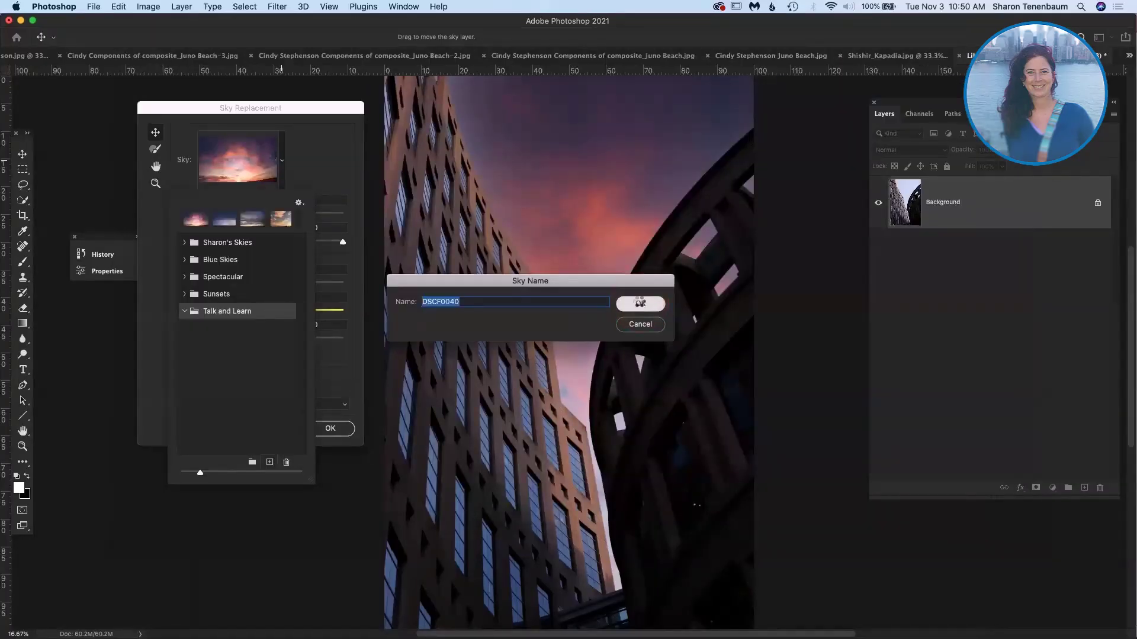
left_click(640, 303)
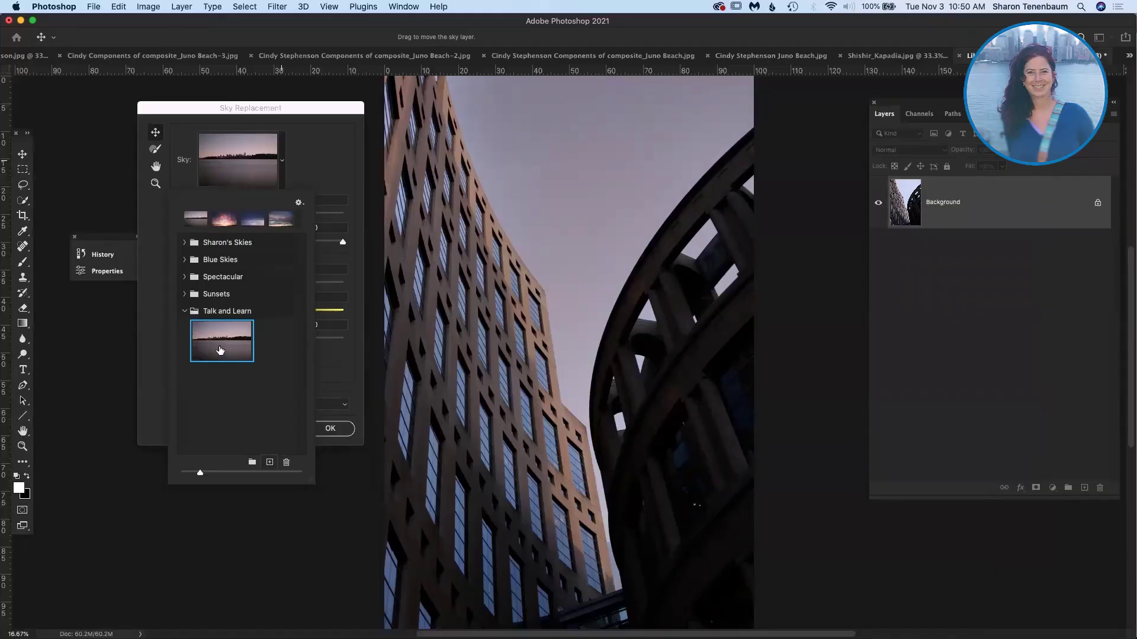
Step: Remove the imported sky from the recent skies and delete the Talk and Learn group with its contents
left_click(193, 215)
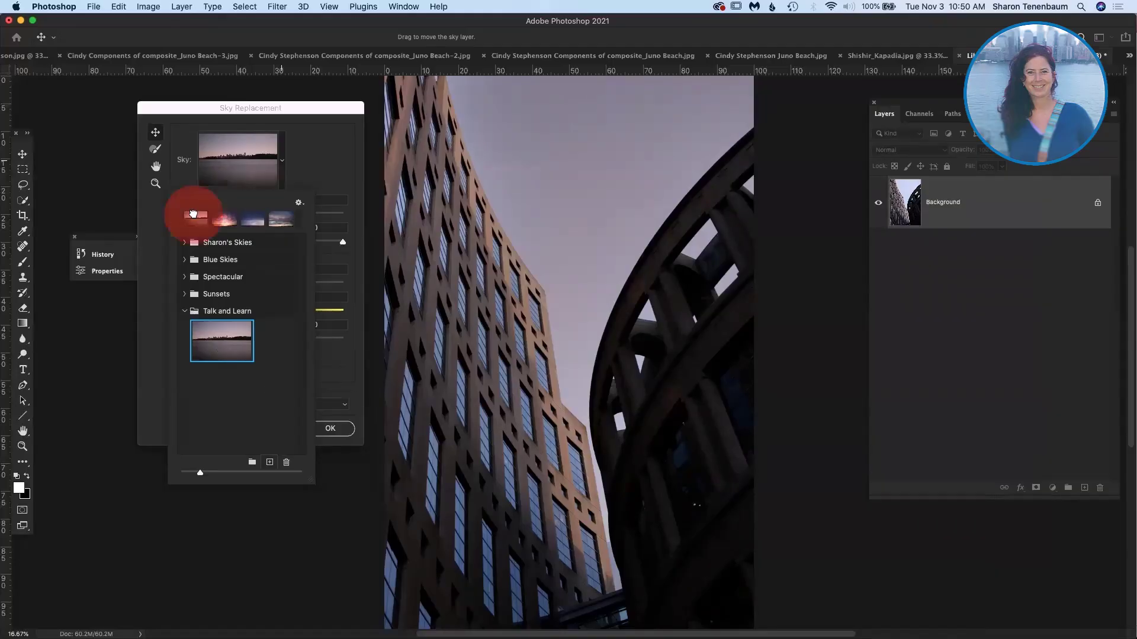
left_click(192, 219)
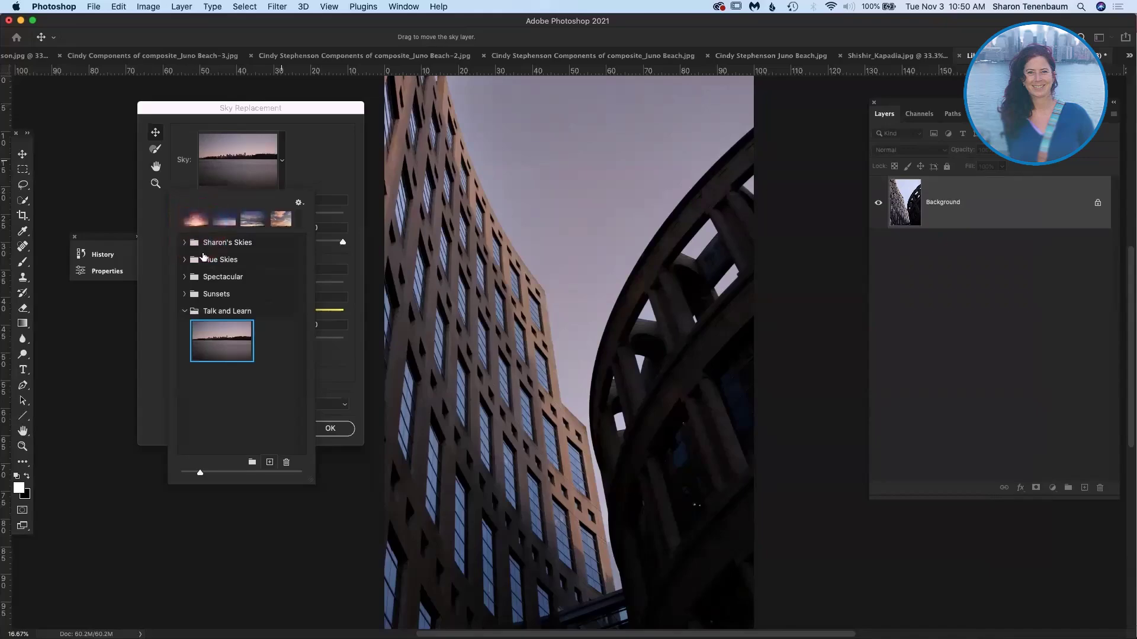
mouse_move(219, 340)
left_mouse_down()
mouse_move(215, 261)
mouse_move(220, 332)
left_mouse_up()
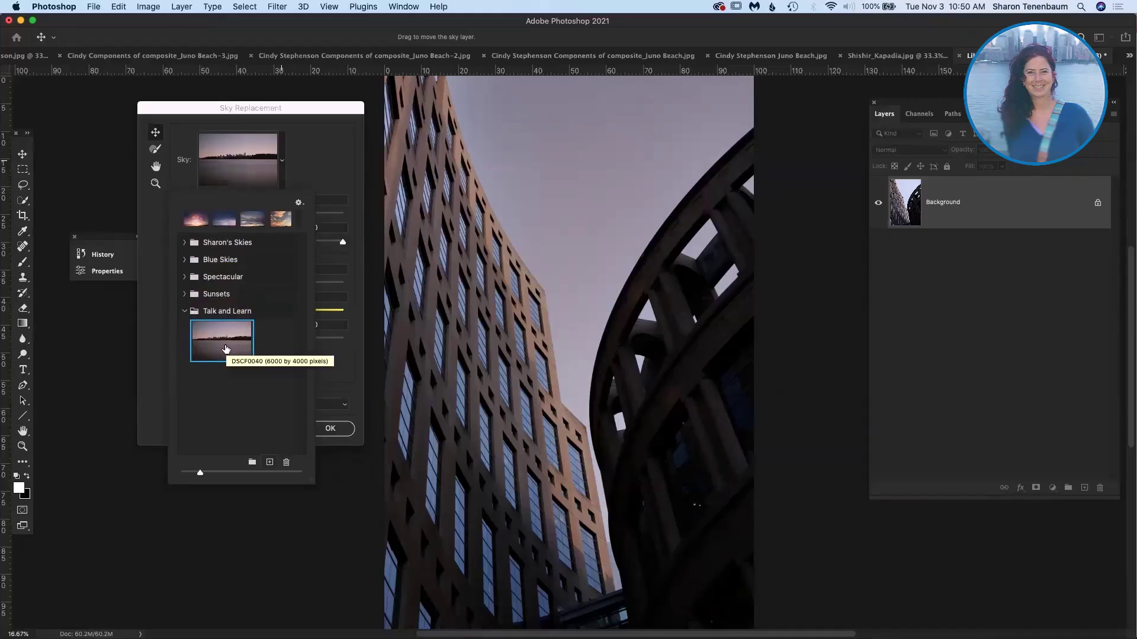
left_click_drag(225, 350, 219, 306)
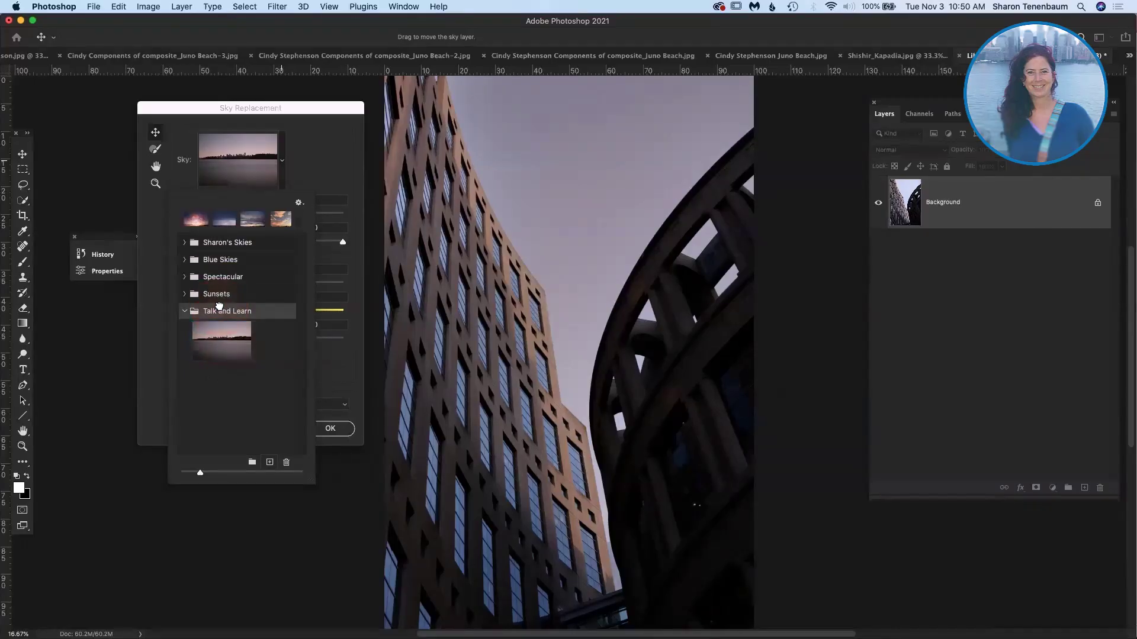
right_click(219, 307)
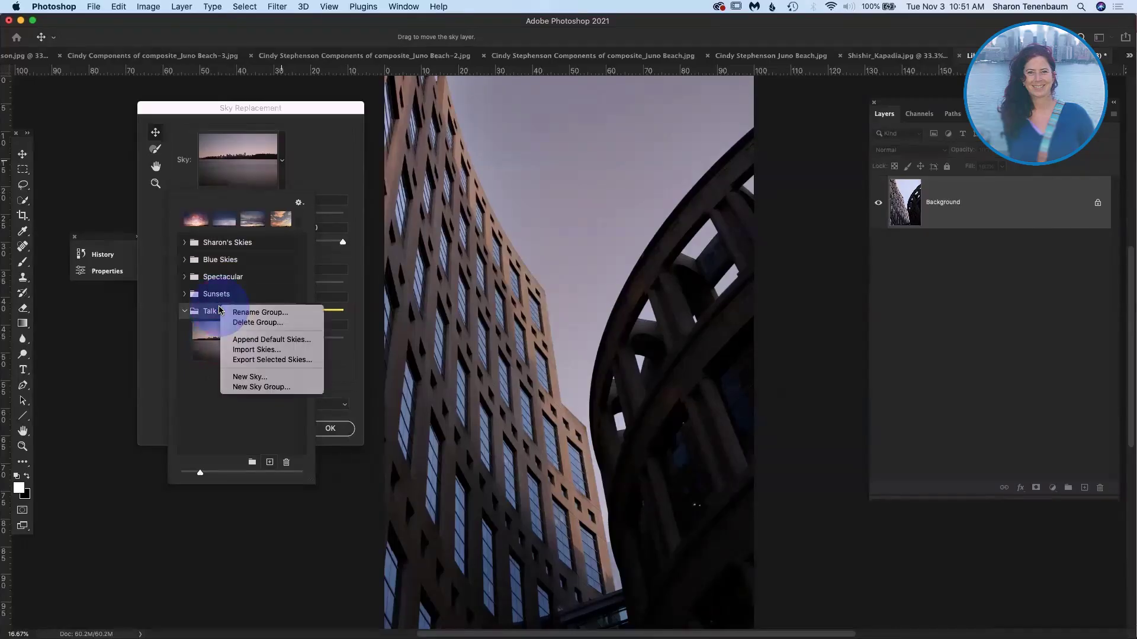
left_click(245, 323)
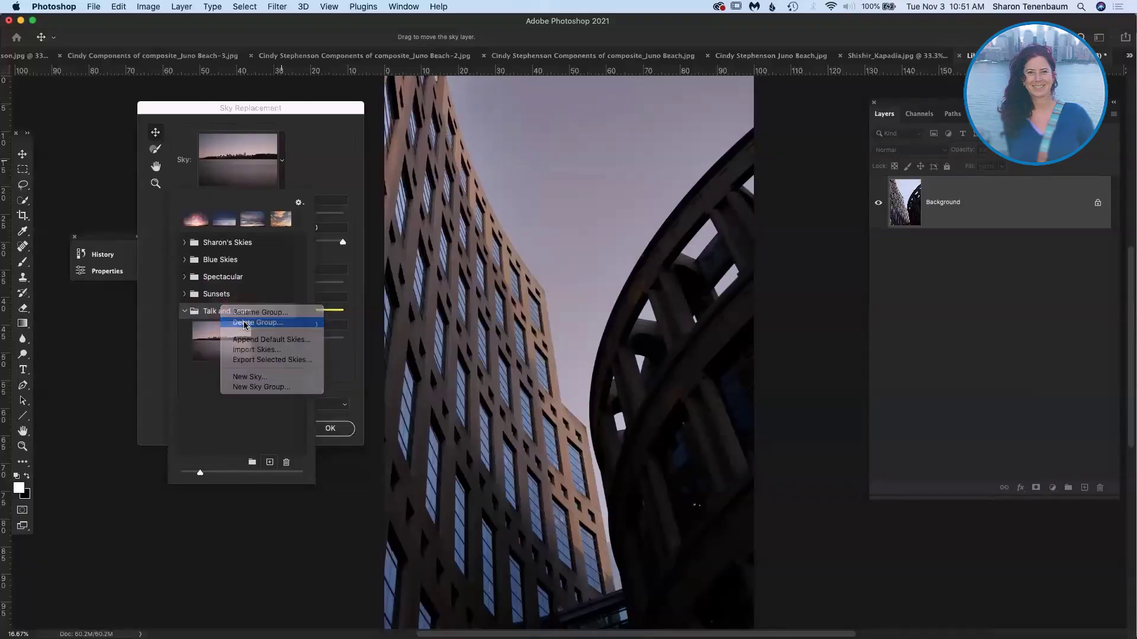
left_click(657, 221)
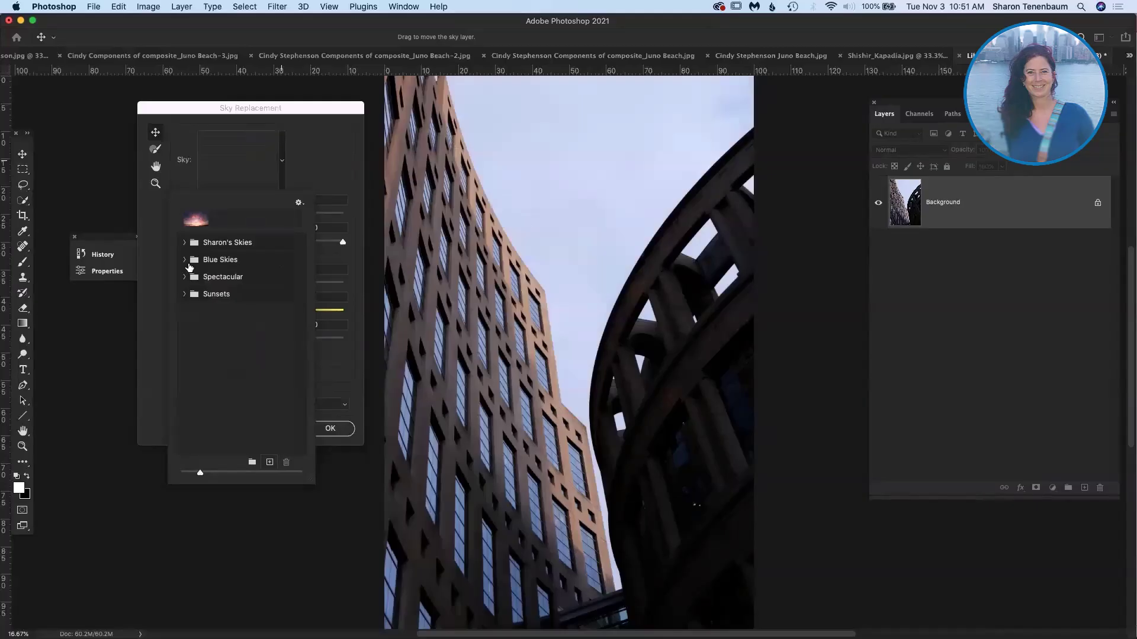
Step: Preview the blue sky with scattered clouds from the Spectacular group, and choose the purple and pink sunset sky from that group instead
left_click(184, 277)
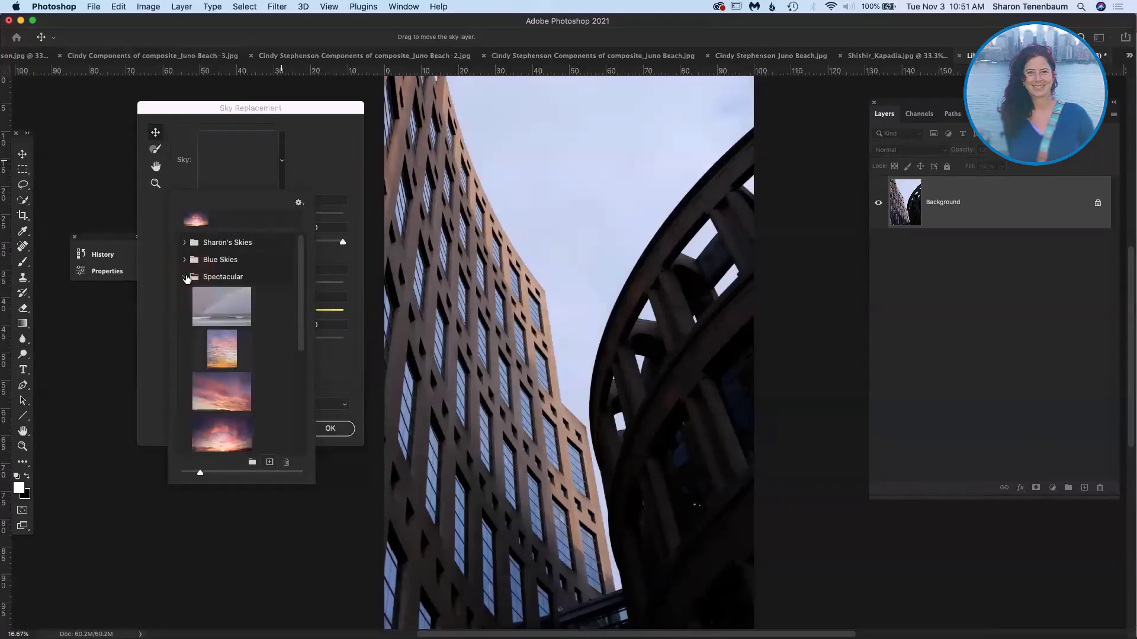
scroll(213, 335, "down", 5)
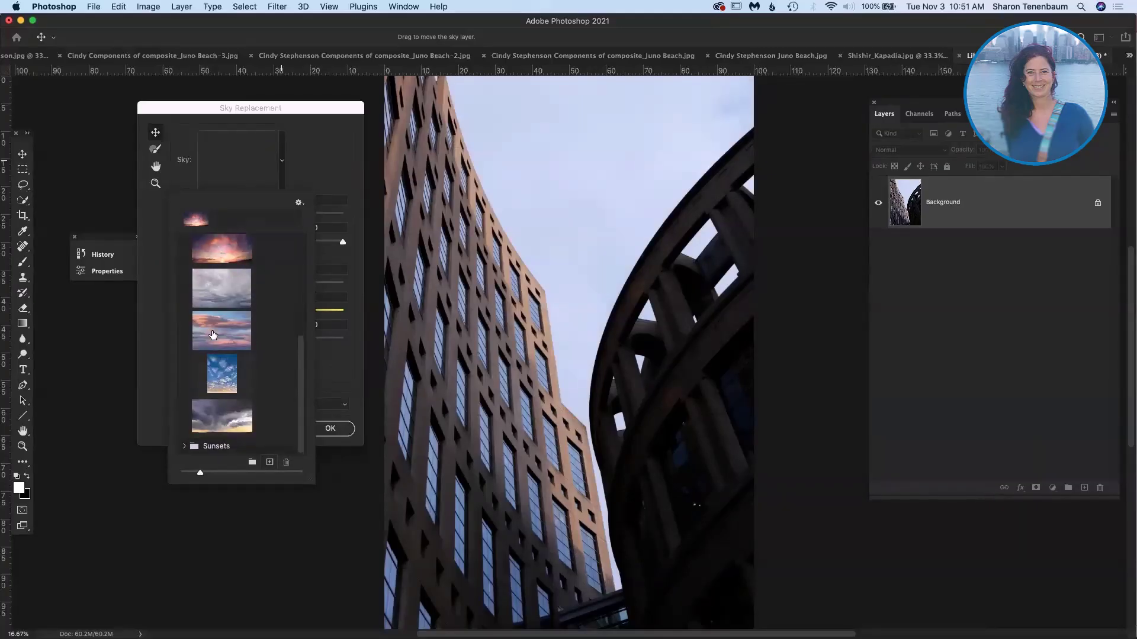
left_click(225, 371)
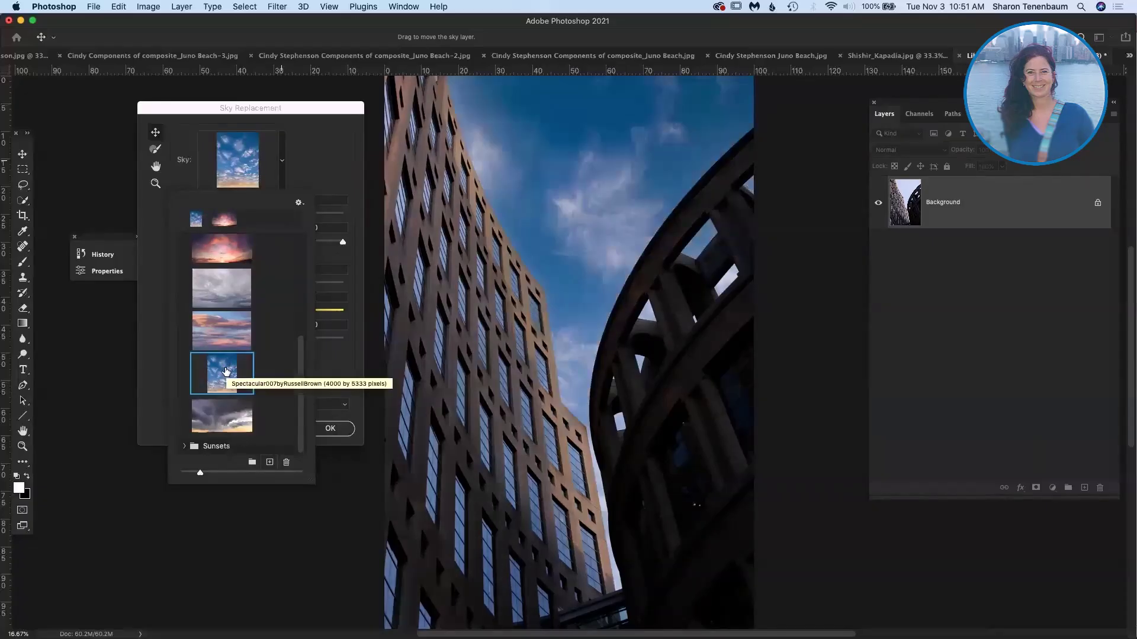
left_click(218, 249)
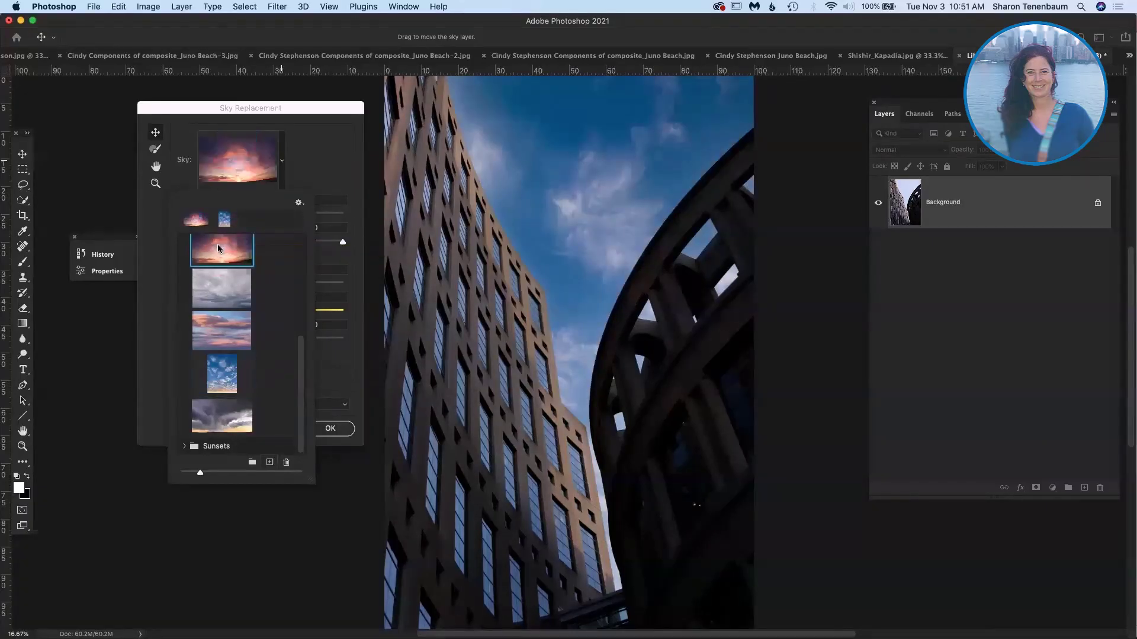
left_click(317, 165)
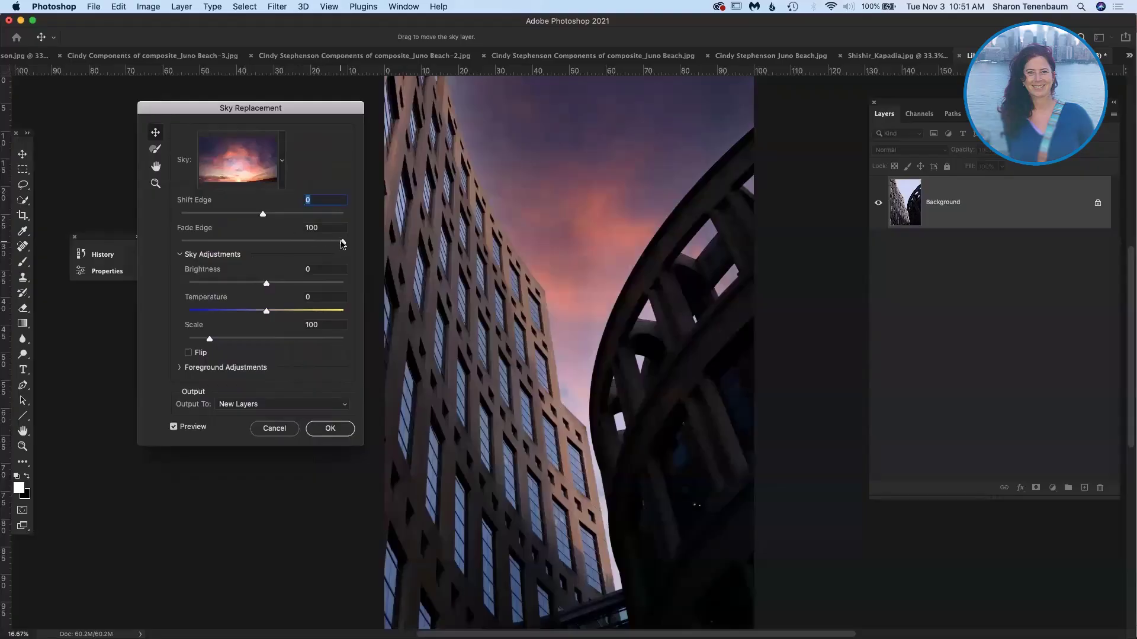
Step: Test a Fade Edge of 0 against the building edges up close, and set Fade Edge to 22
left_click_drag(342, 243, 167, 245)
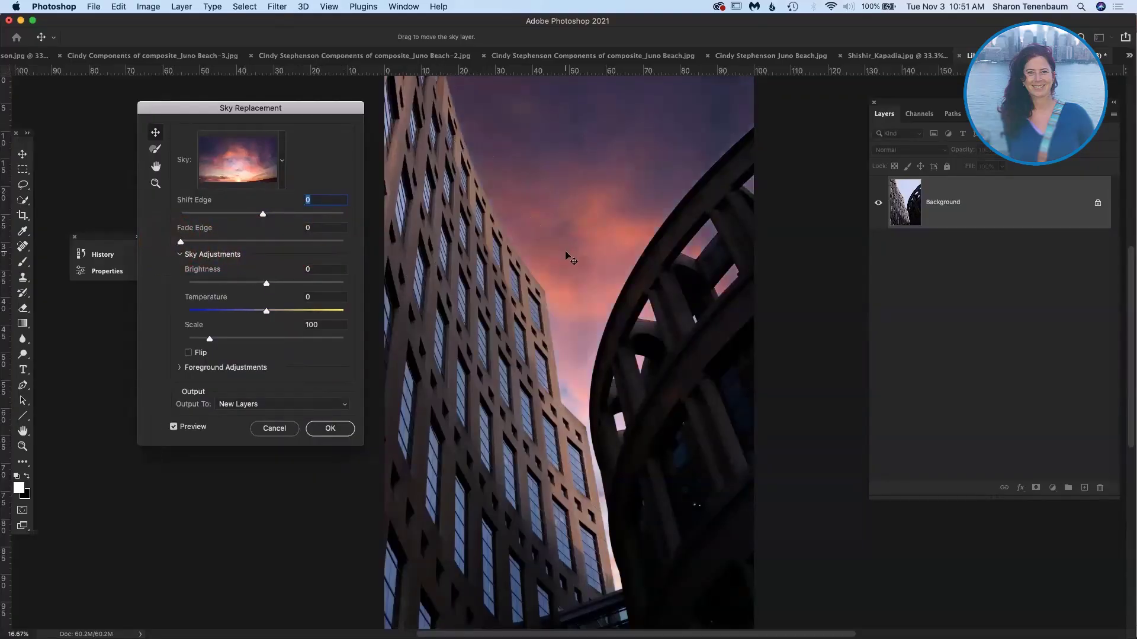
key("super+equal")
key("super+equal")
key("super+equal")
key("super+equal")
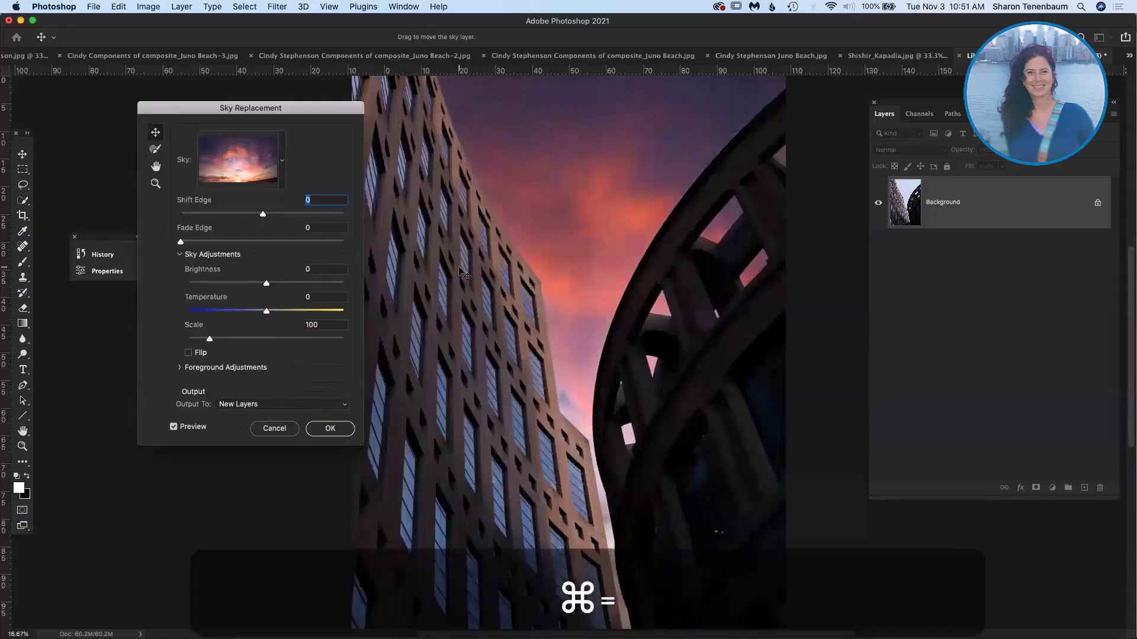
scroll(464, 273, "up", 10)
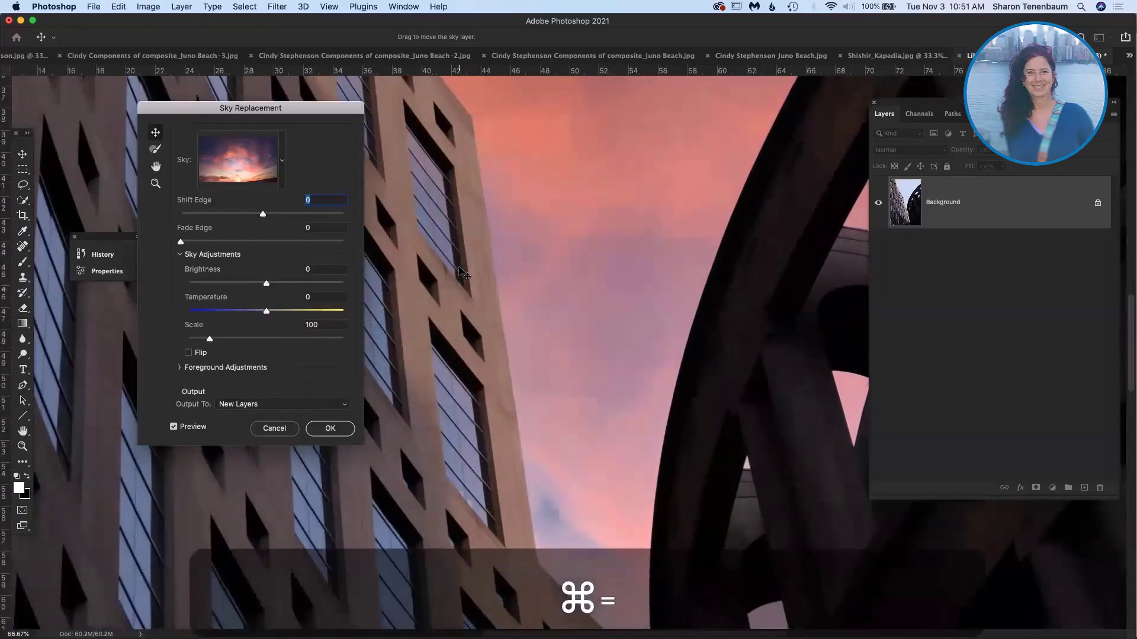
scroll(465, 273, "right", 3)
scroll(465, 274, "down", 5)
scroll(465, 274, "right", 3)
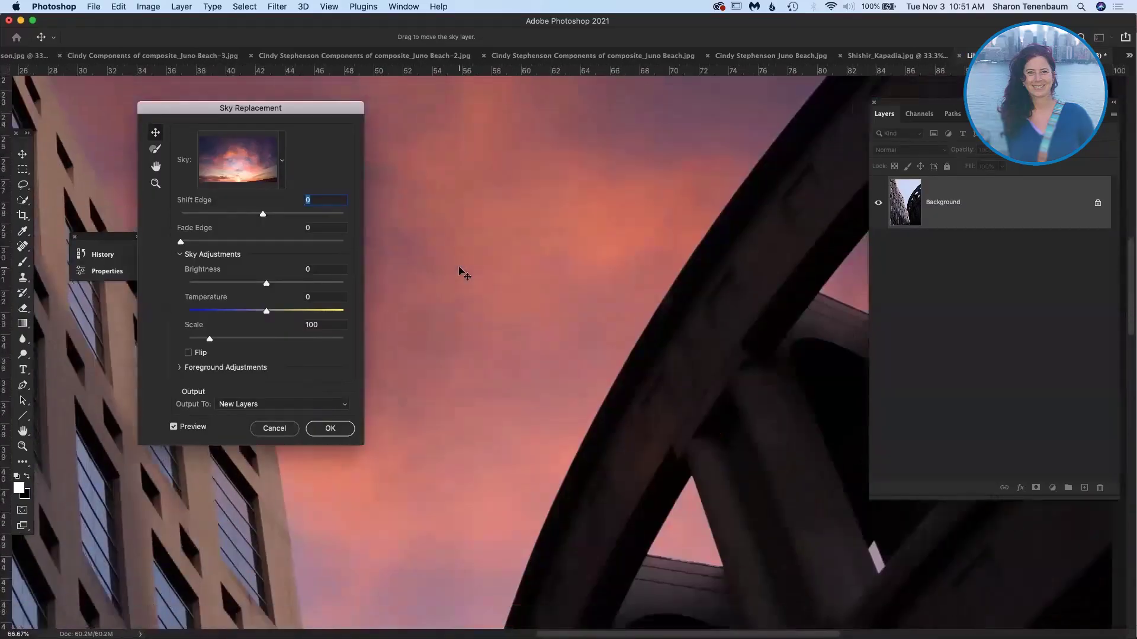
left_click_drag(182, 244, 217, 245)
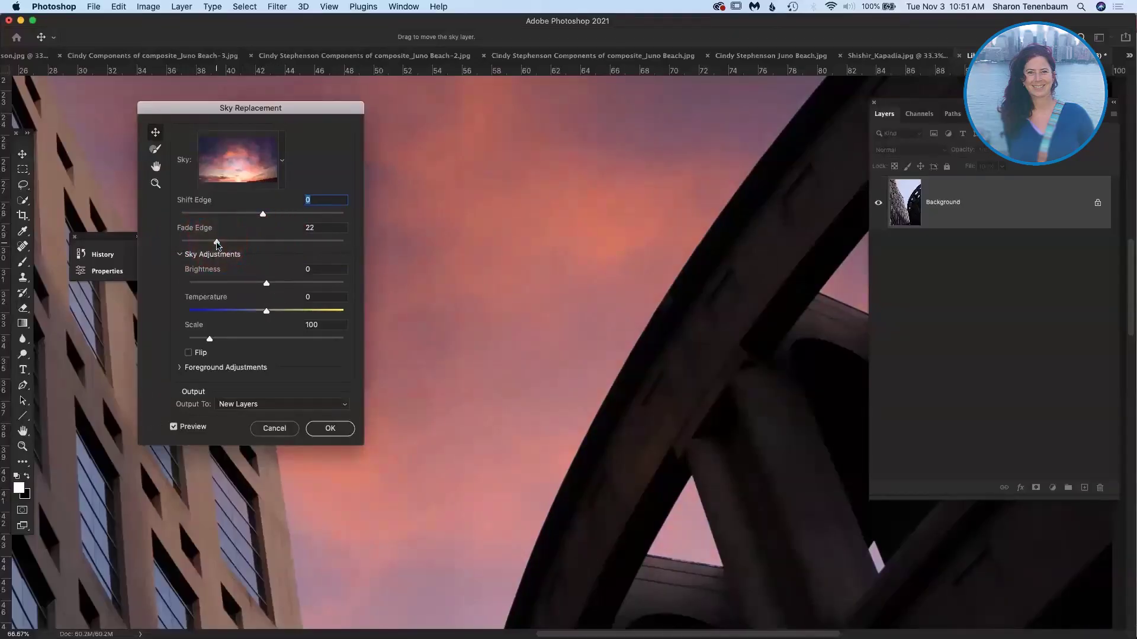
Step: Warm the replacement sky by setting its Temperature to 10
key("super+minus")
key("super+minus")
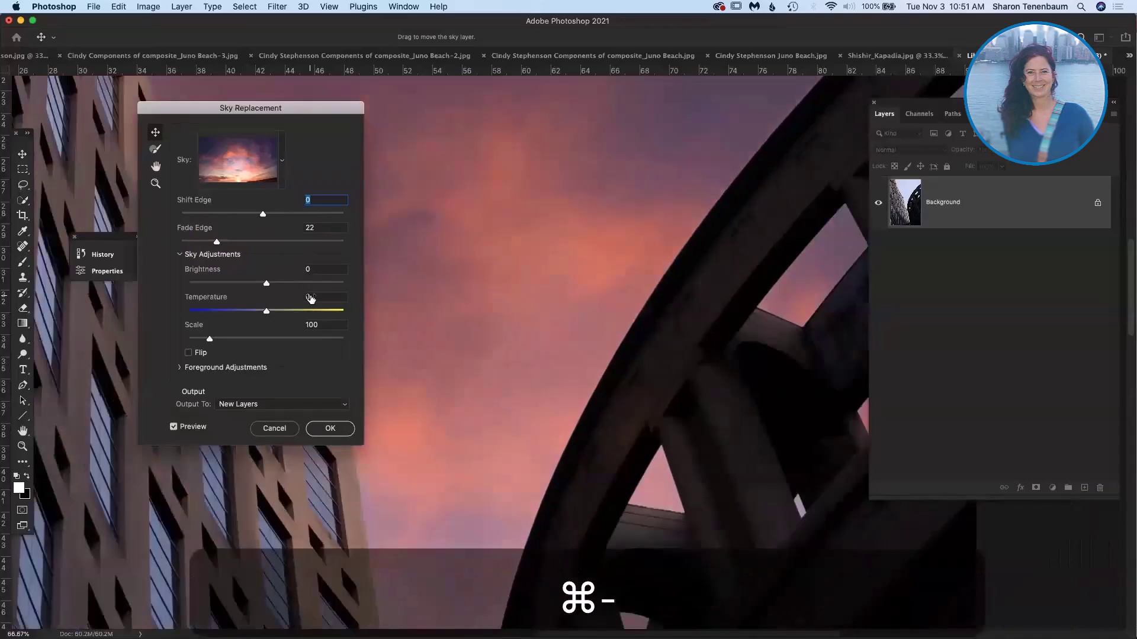
mouse_move(268, 315)
left_mouse_down()
mouse_move(322, 311)
mouse_move(177, 317)
mouse_move(302, 310)
mouse_move(274, 315)
left_mouse_up()
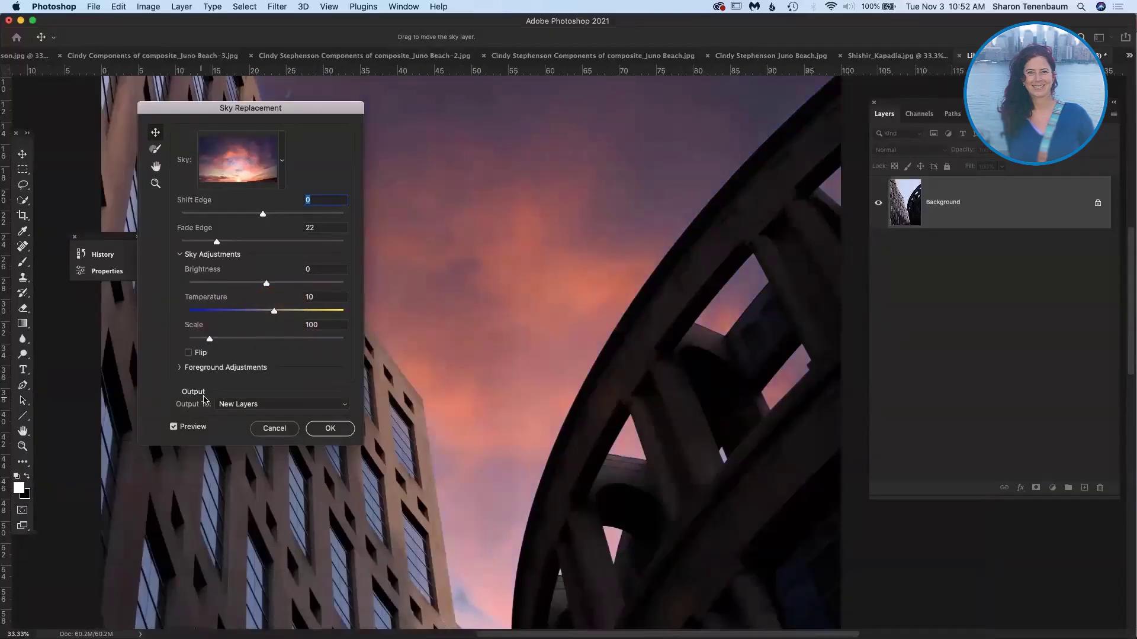
Step: Output the sky replacement to New Layers and apply it to the photo
left_click(267, 410)
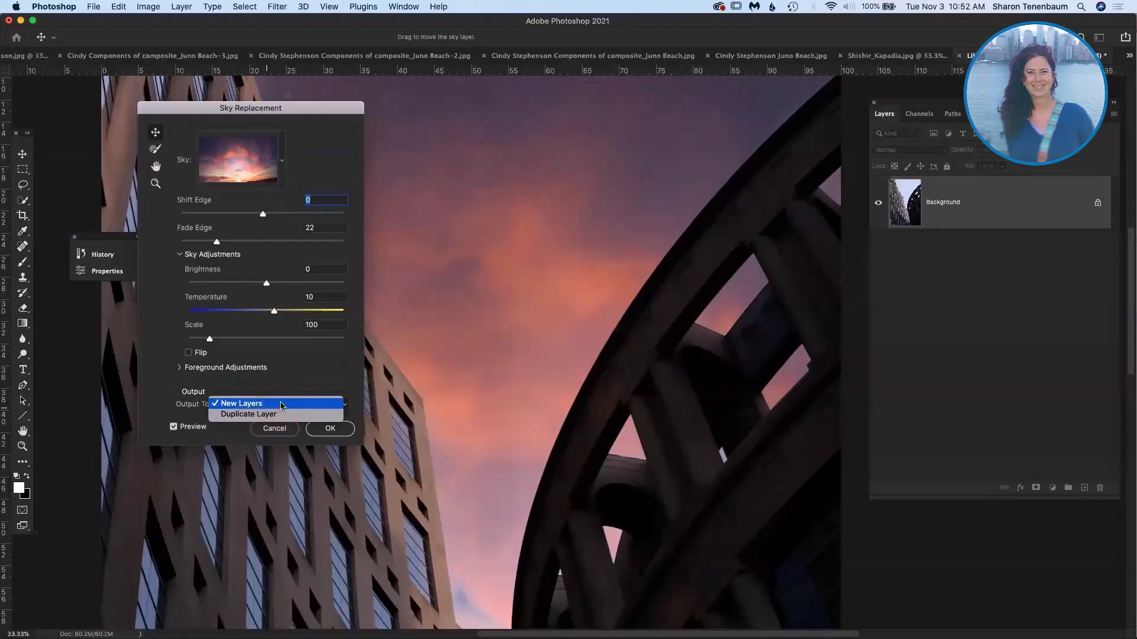
left_click(291, 404)
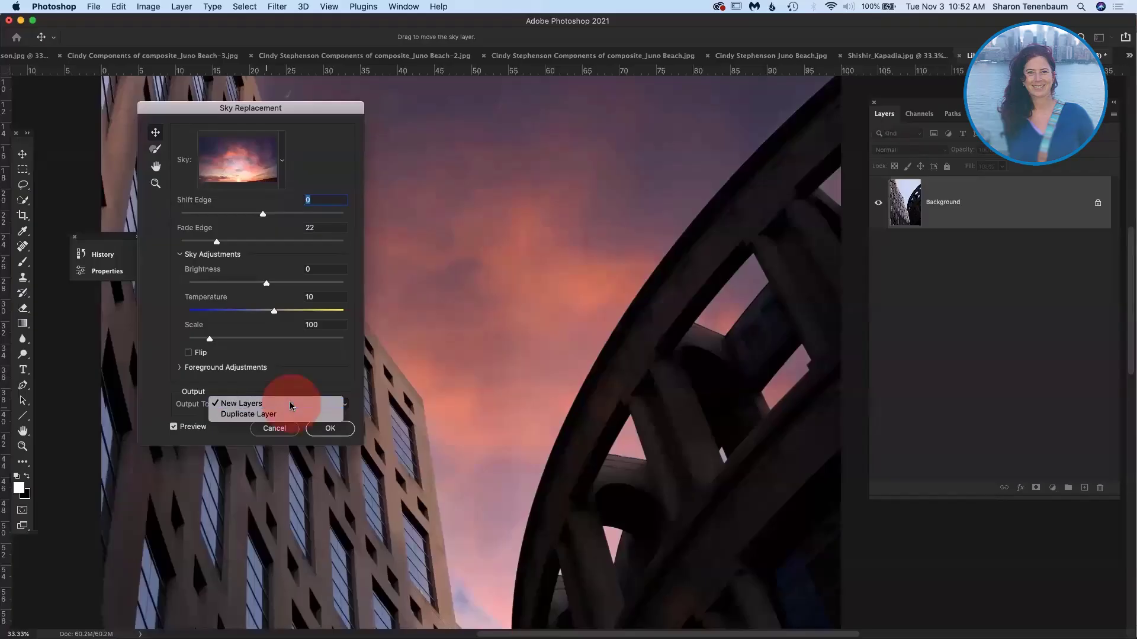
left_click(330, 428)
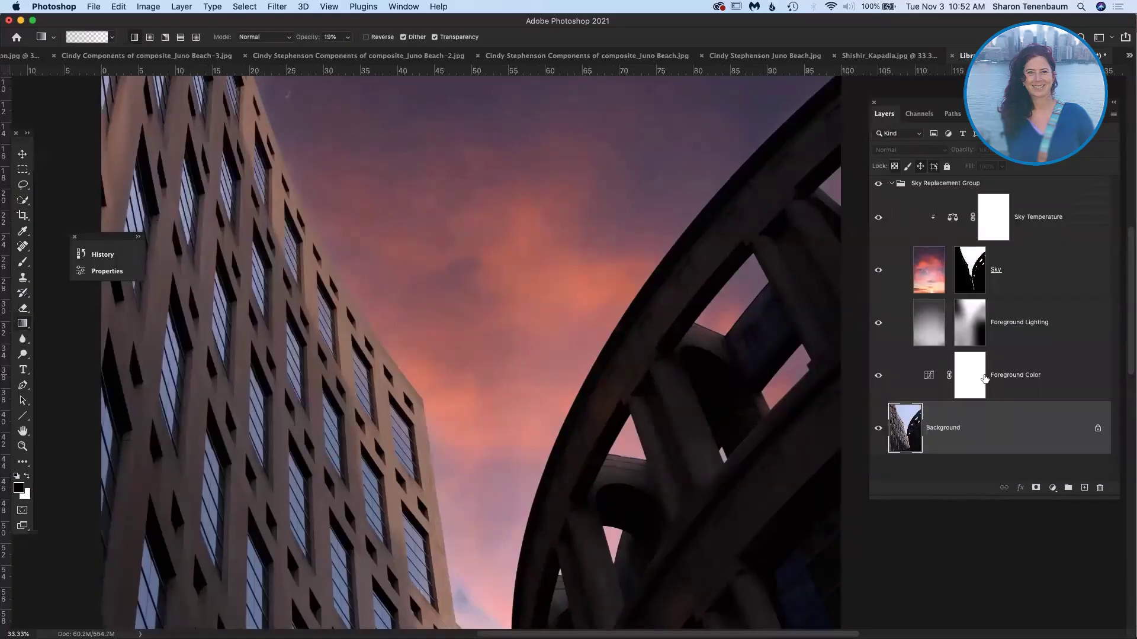
Step: Inspect the Sky Replacement Group's layers and view the Sky layer's mask on its own before returning to the image
left_click(892, 184)
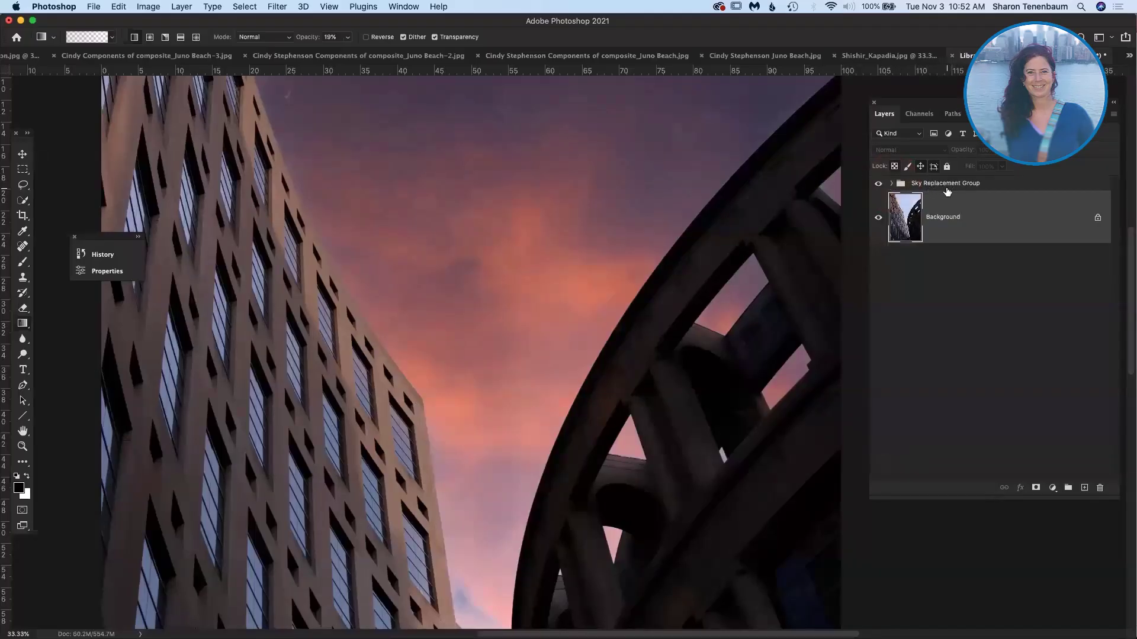
left_click(892, 184)
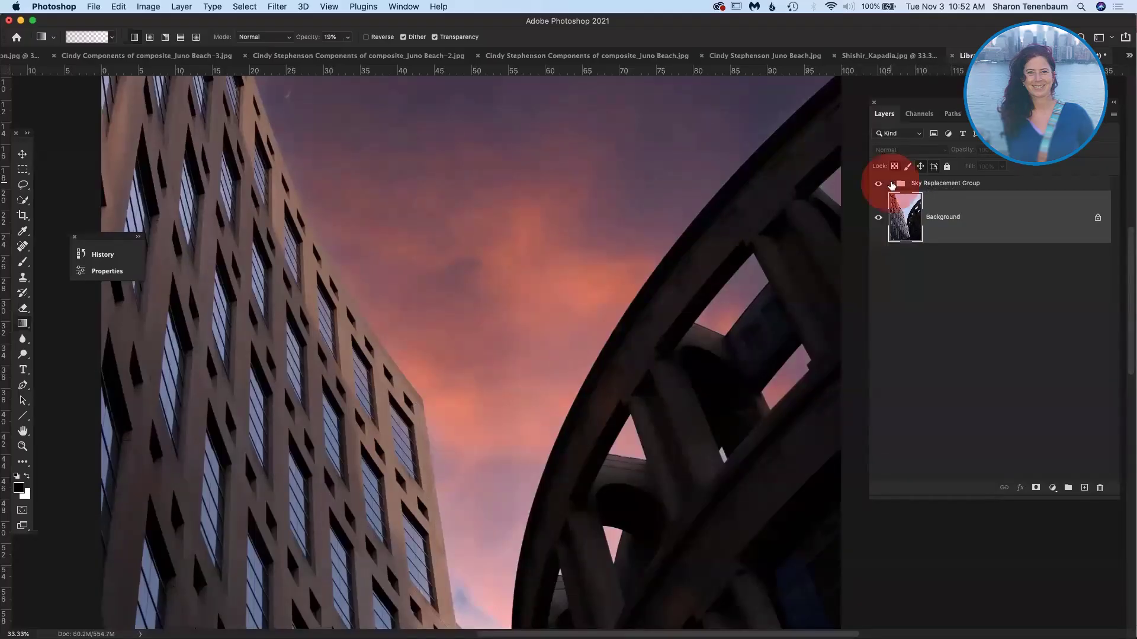
left_click(972, 269)
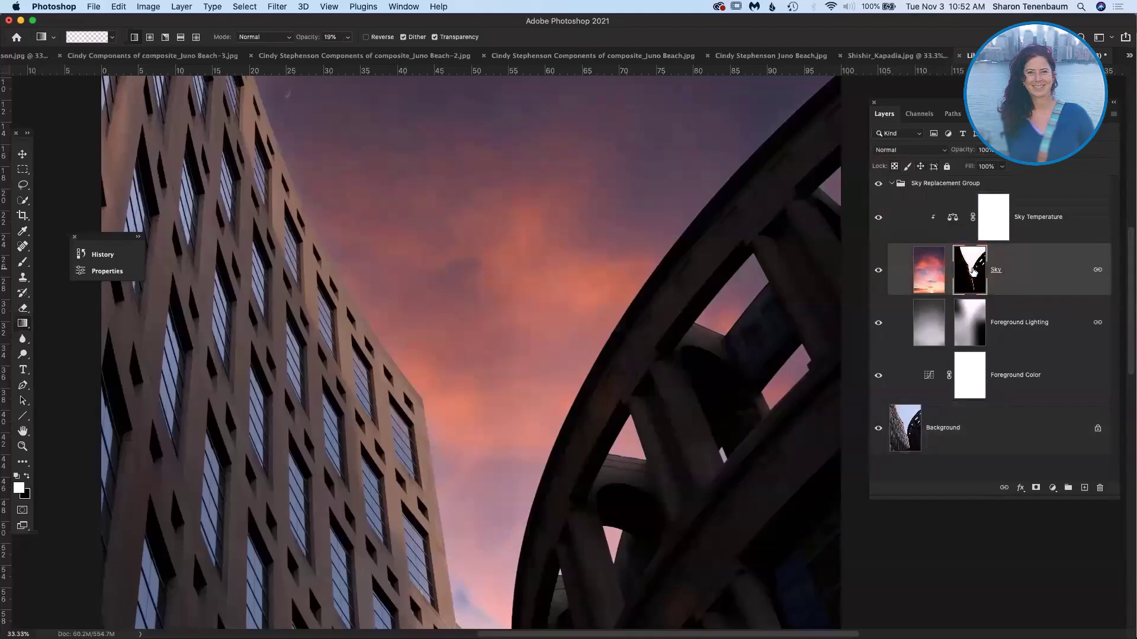
left_click(972, 270, "alt")
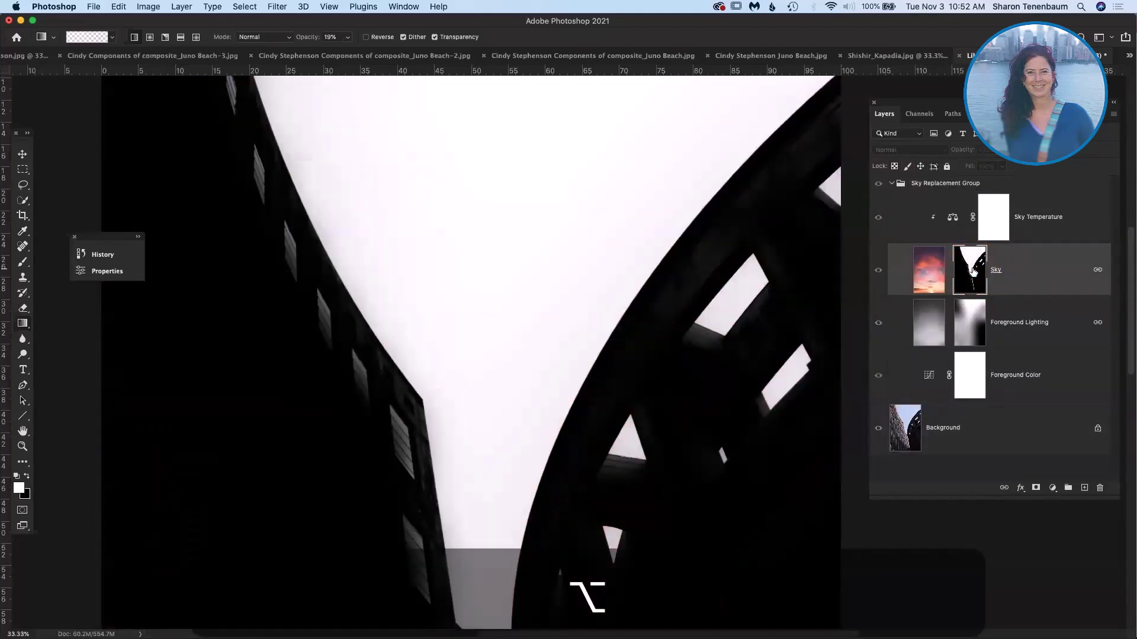
key("super+minus")
key("super+minus")
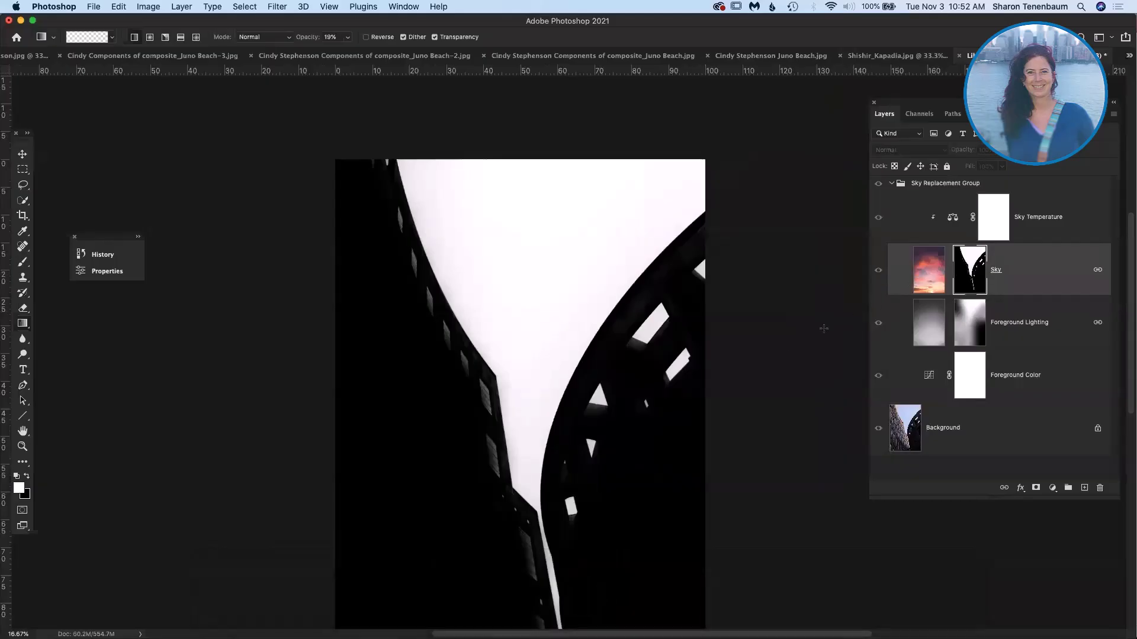
scroll(569, 395, "down", 1)
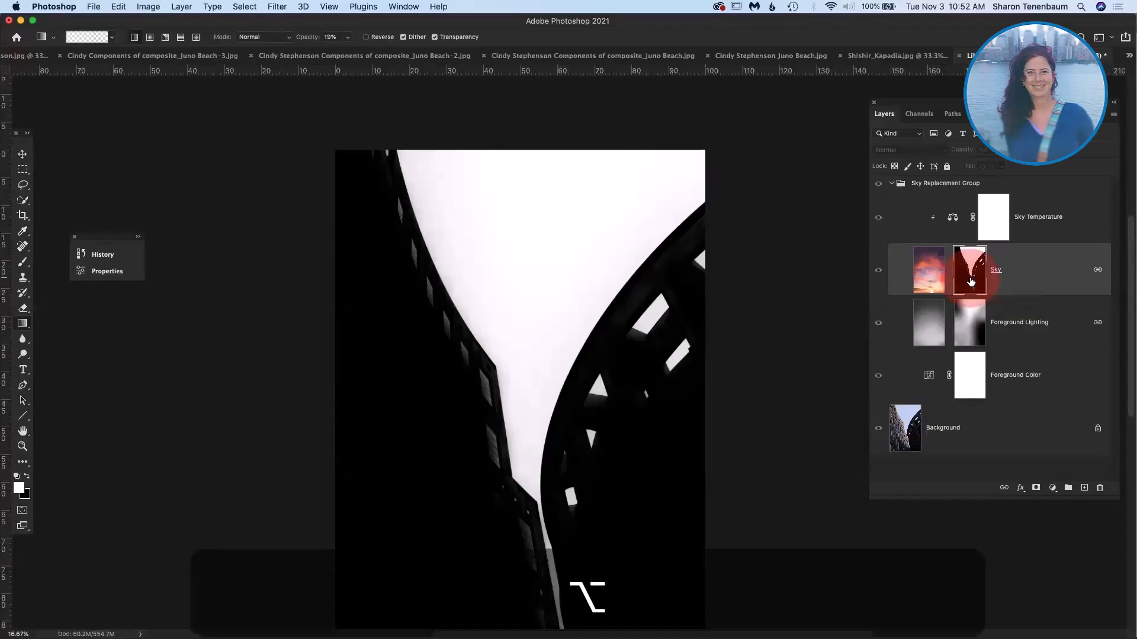
left_click(970, 278, "alt")
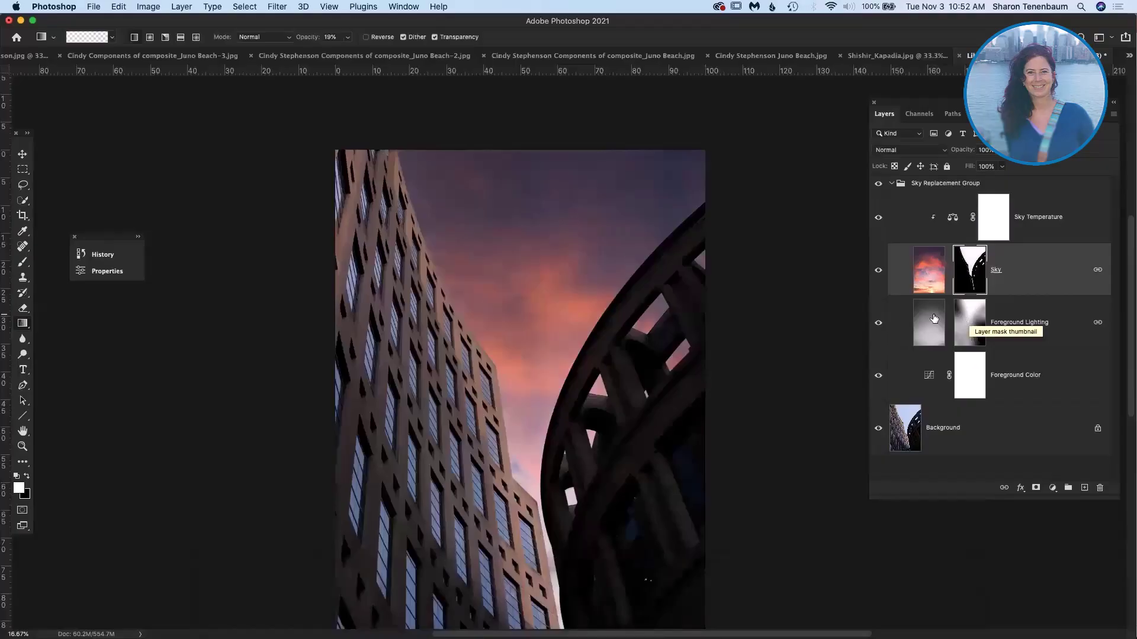
Step: Toggle the visibility of the Foreground Lighting, Foreground Color and Sky Temperature layers to compare their effects, leaving all three visible
left_click(878, 323)
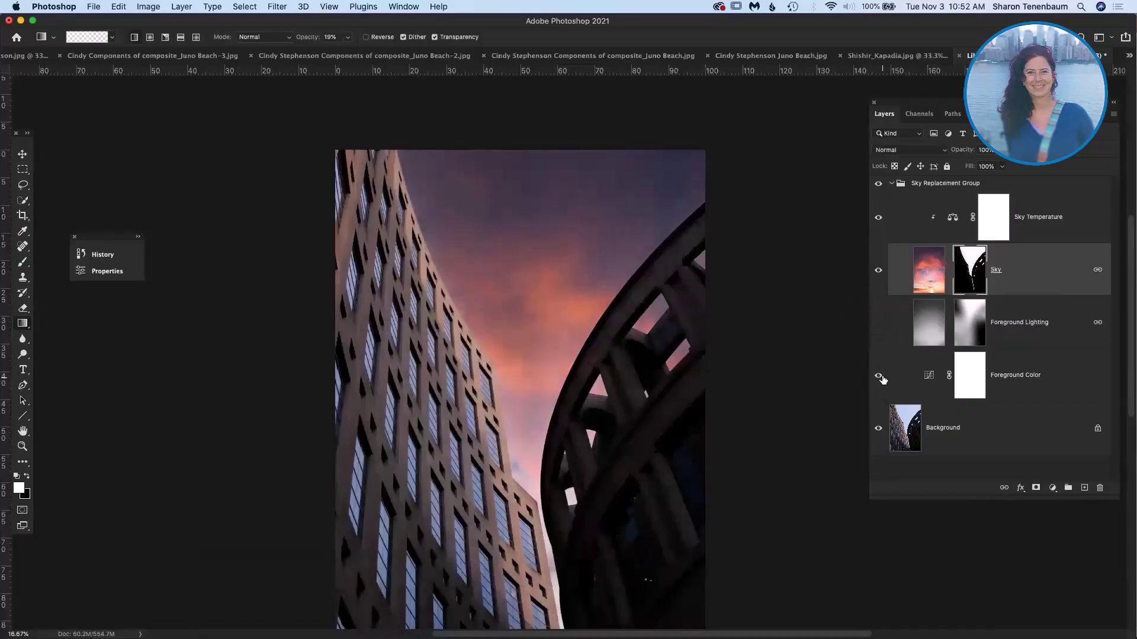
left_click(878, 375)
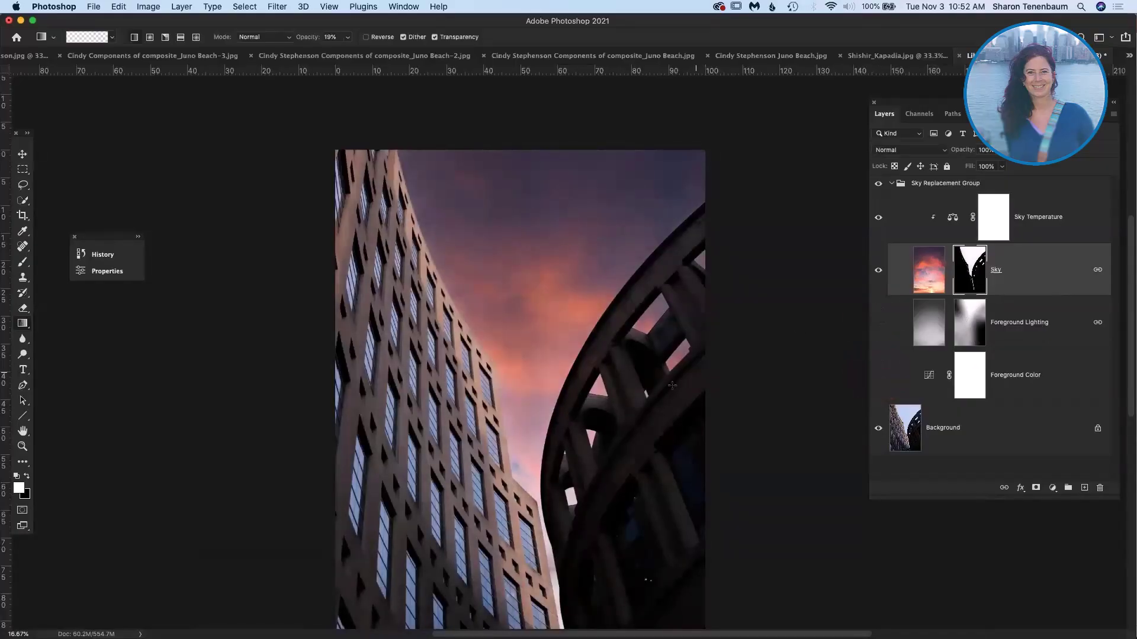
left_click(878, 322)
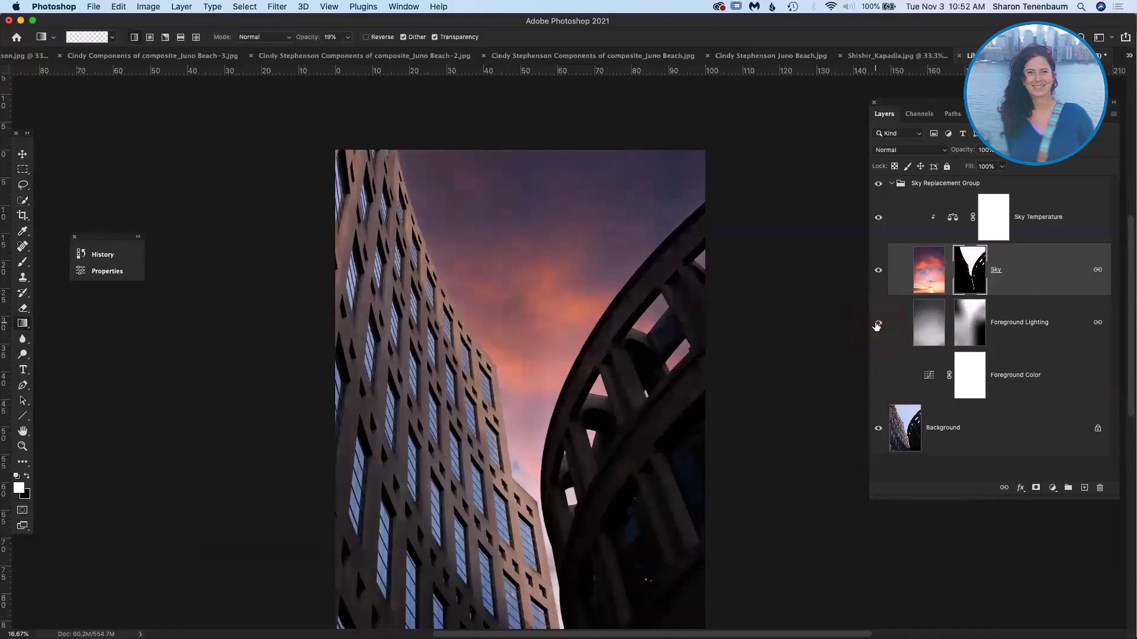
left_click(879, 377)
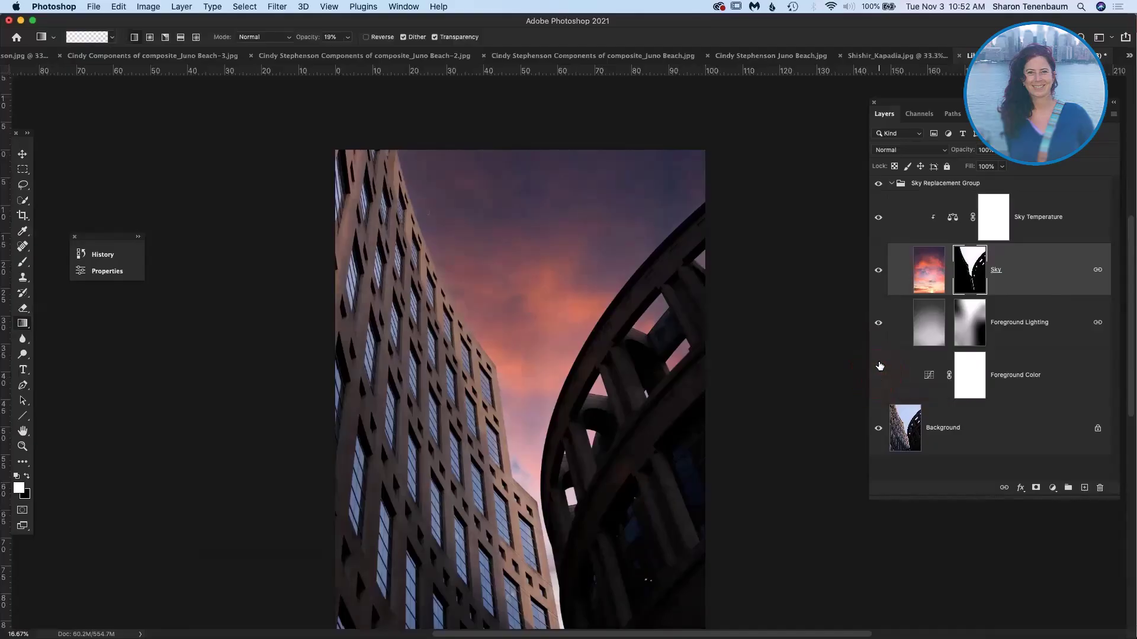
left_click(878, 324)
left_click(879, 375)
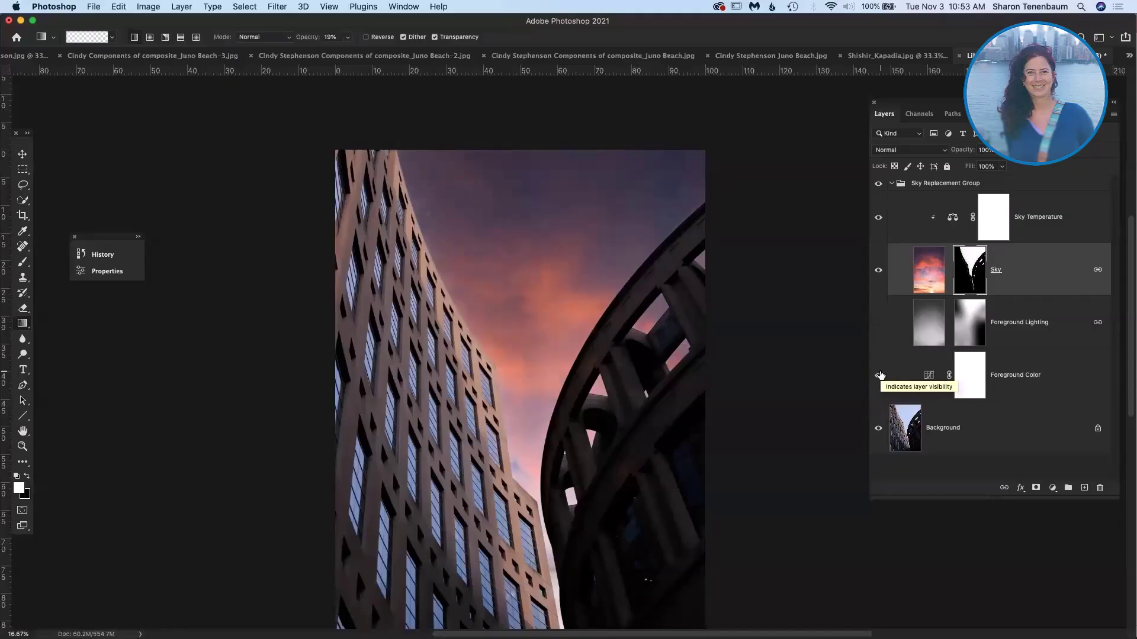
left_click(879, 323)
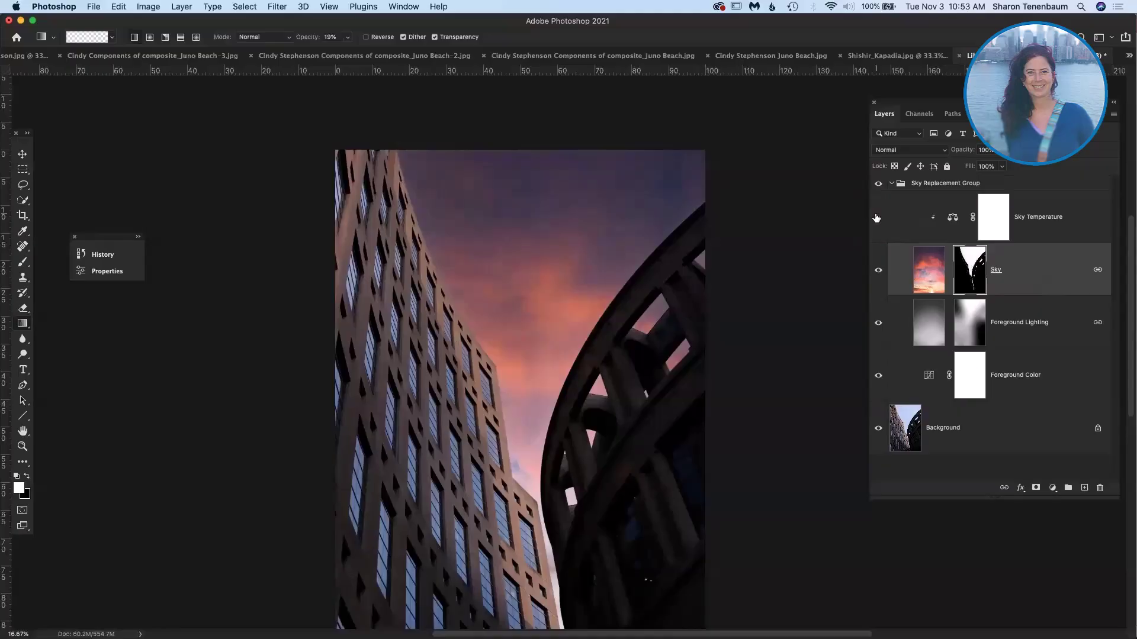
left_click(877, 218)
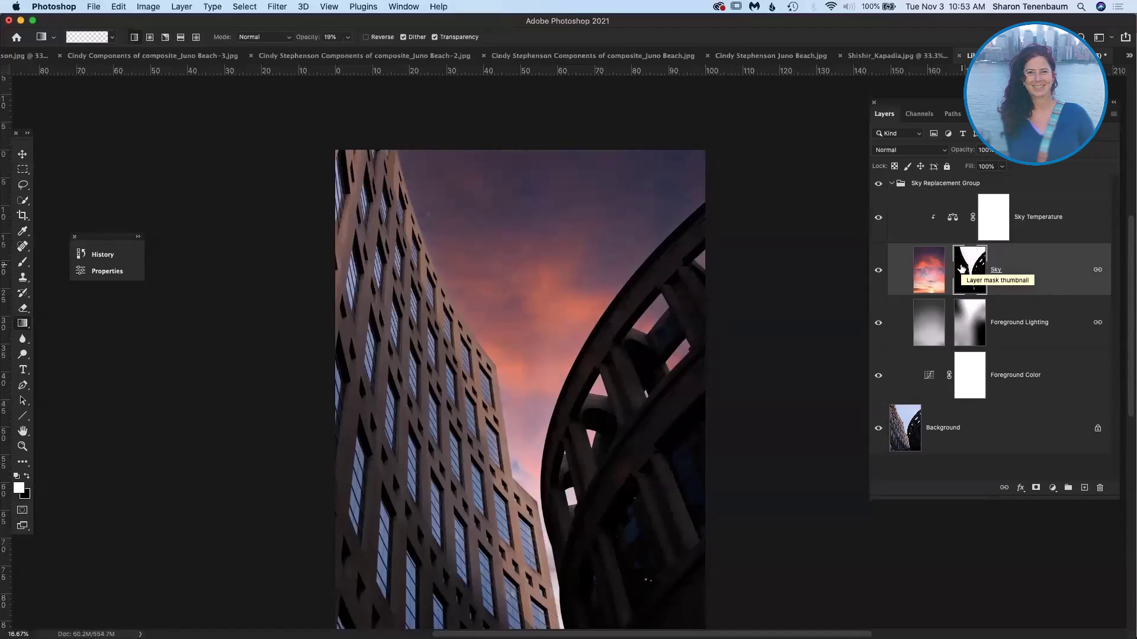
Step: Examine up close the sky edges around the dark curved structure's openings and along the brown building
key("super+equal")
key("super+equal")
key("super+equal")
key("super+equal")
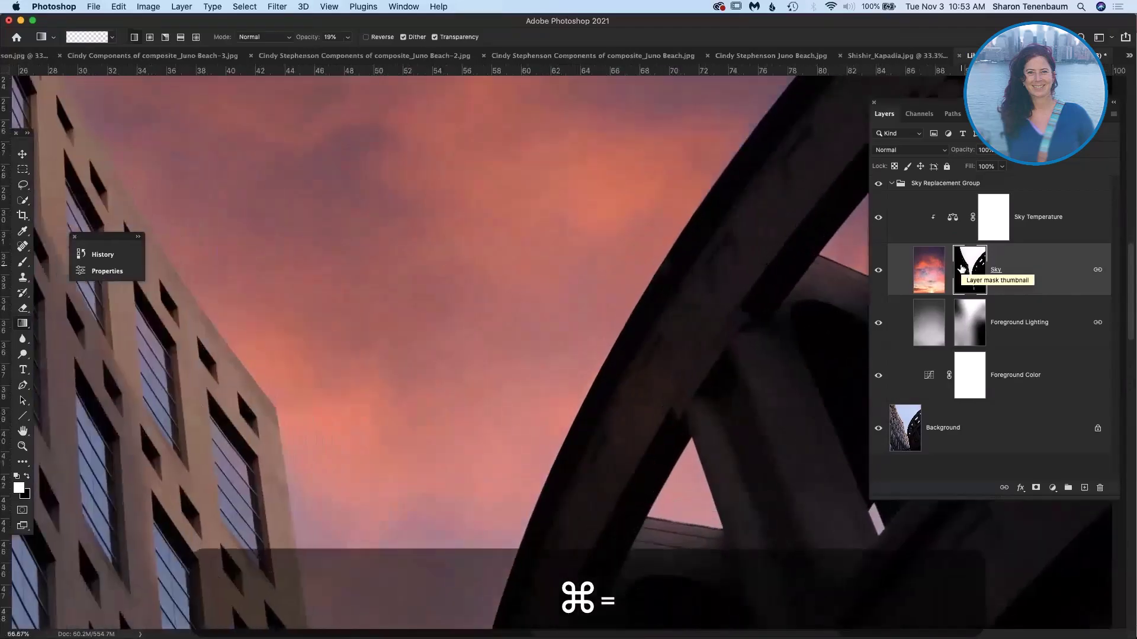
scroll(677, 316, "down", 7)
scroll(678, 315, "right", 3)
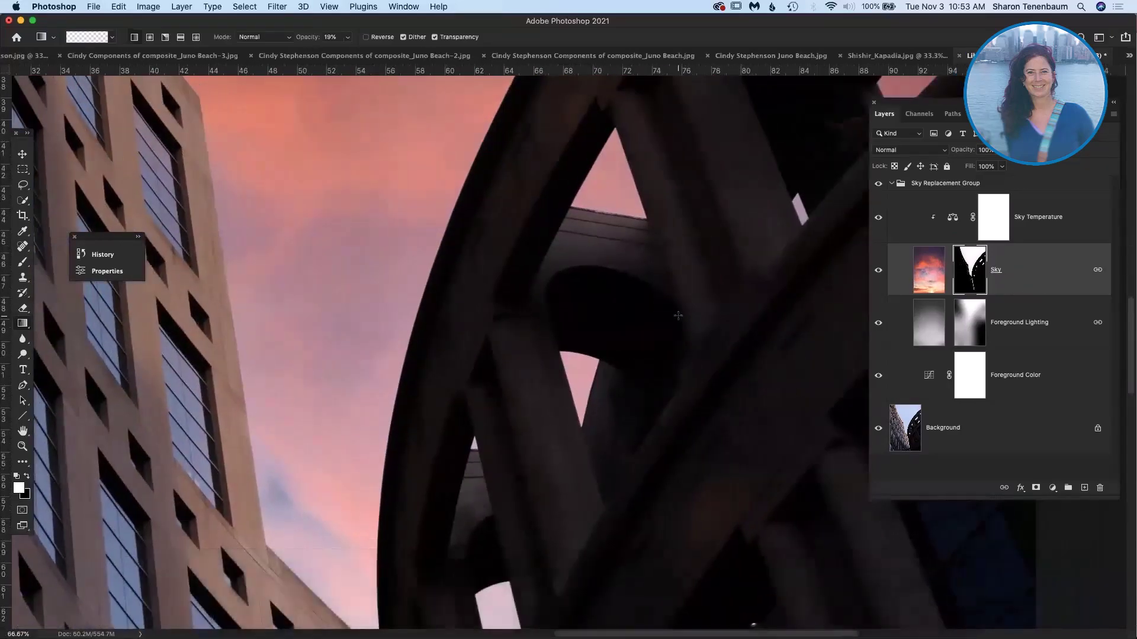
key("super+equal")
key("super+equal")
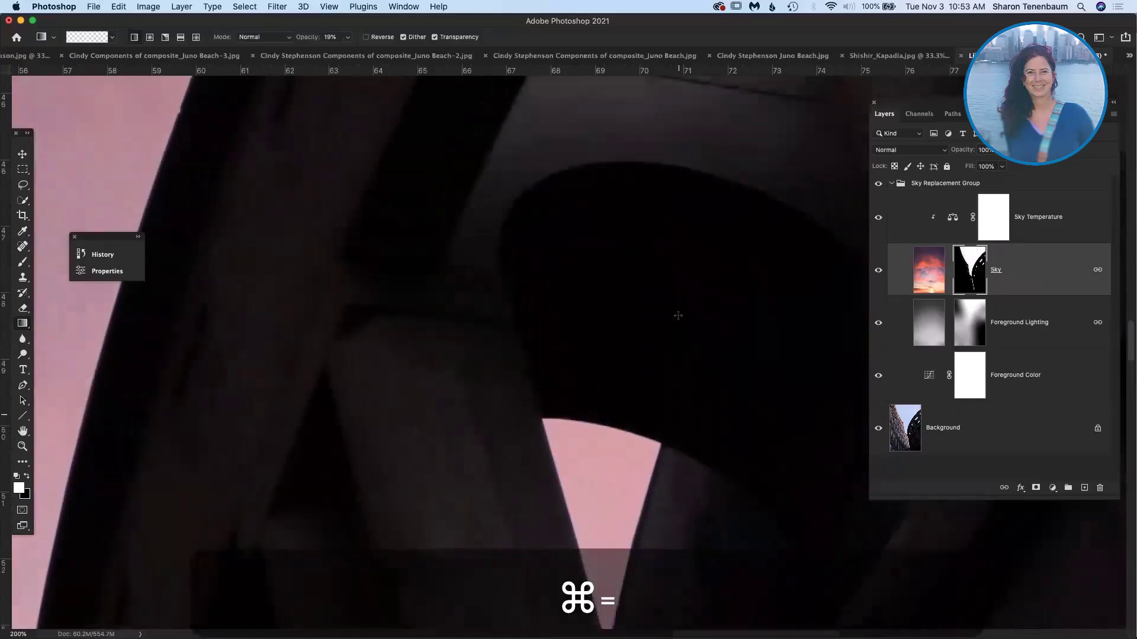
scroll(678, 315, "up", 5)
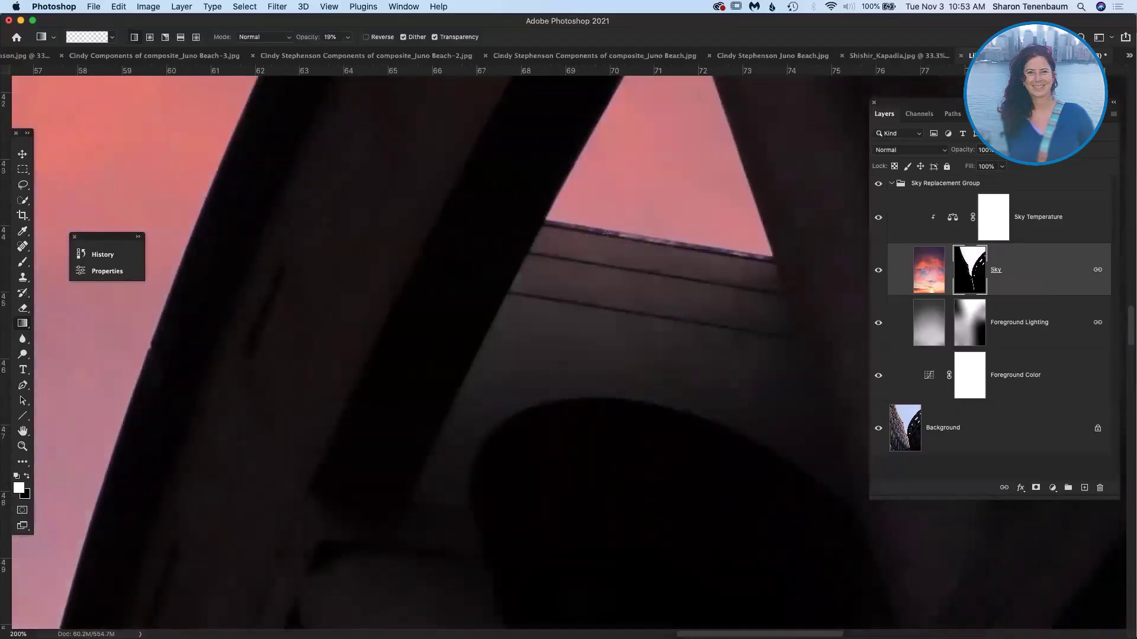
scroll(699, 248, "down", 20)
scroll(699, 249, "left", 2)
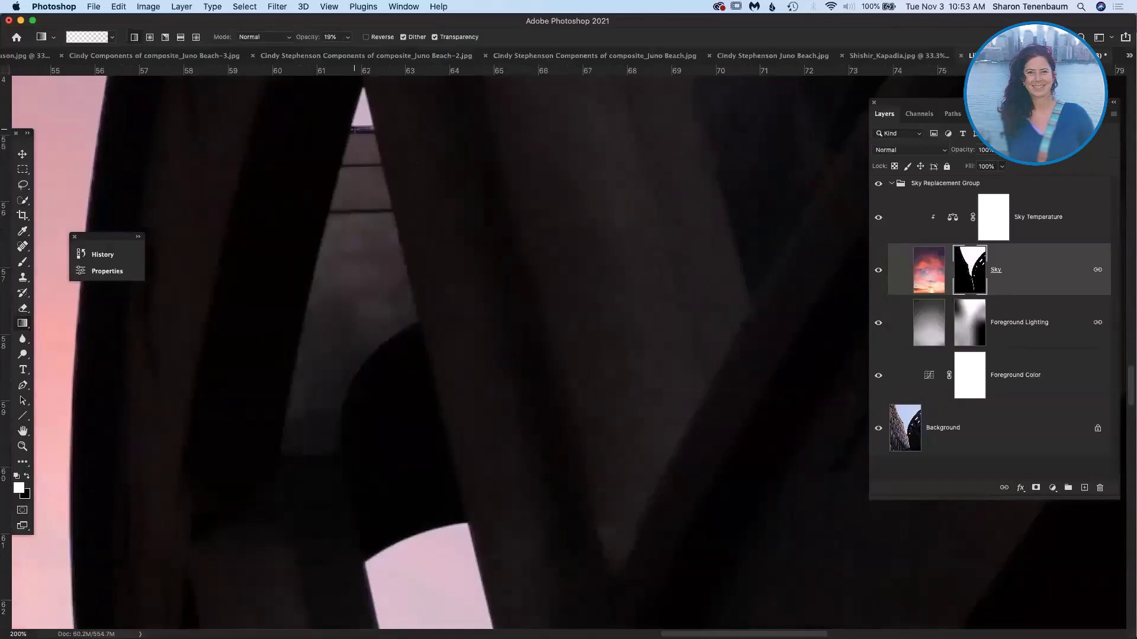
scroll(525, 208, "up", 9)
scroll(525, 208, "right", 2)
scroll(525, 208, "up", 15)
scroll(525, 209, "right", 12)
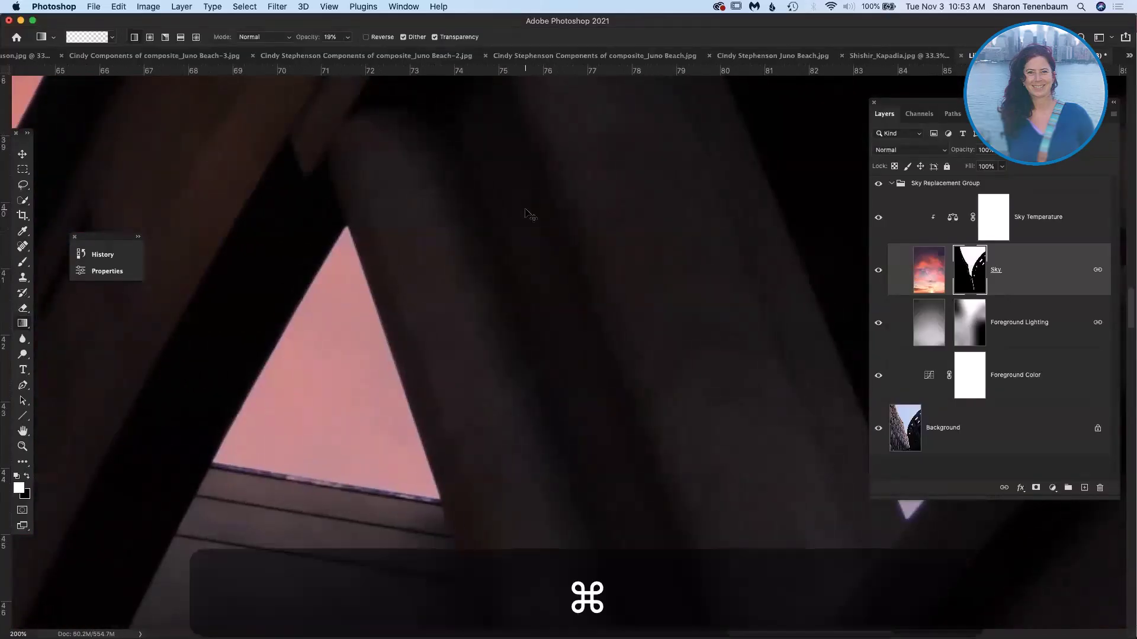
key("super+minus")
key("super+minus")
scroll(355, 342, "left", 13)
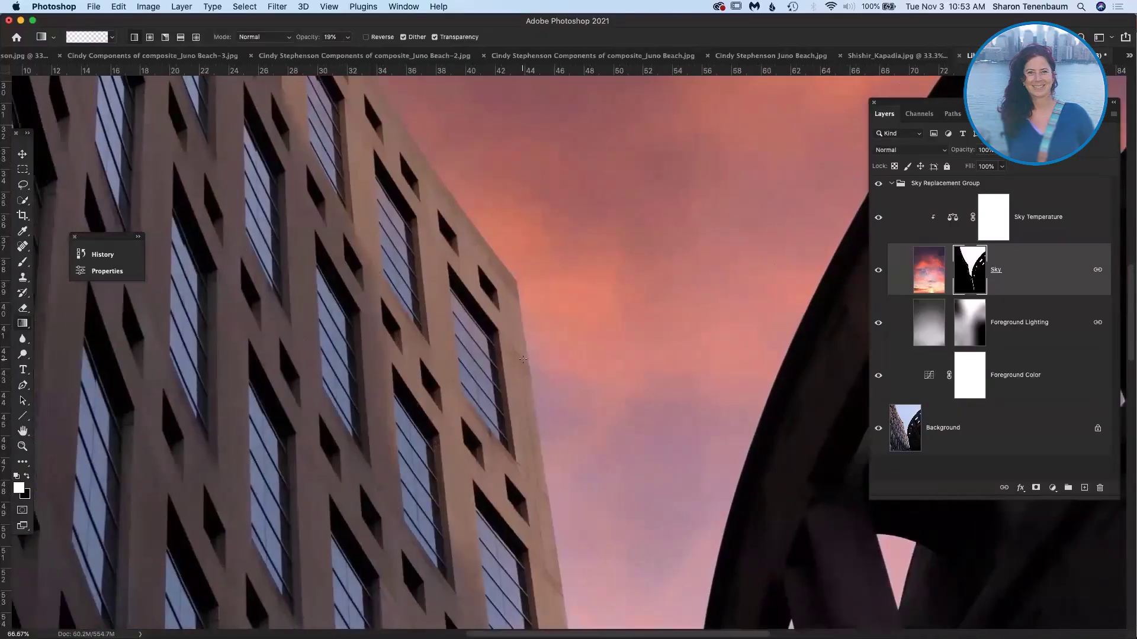
Step: Display the Sky layer's mask alone and inspect it along the brown building's full edge, then return to the image
left_click(966, 282, "alt")
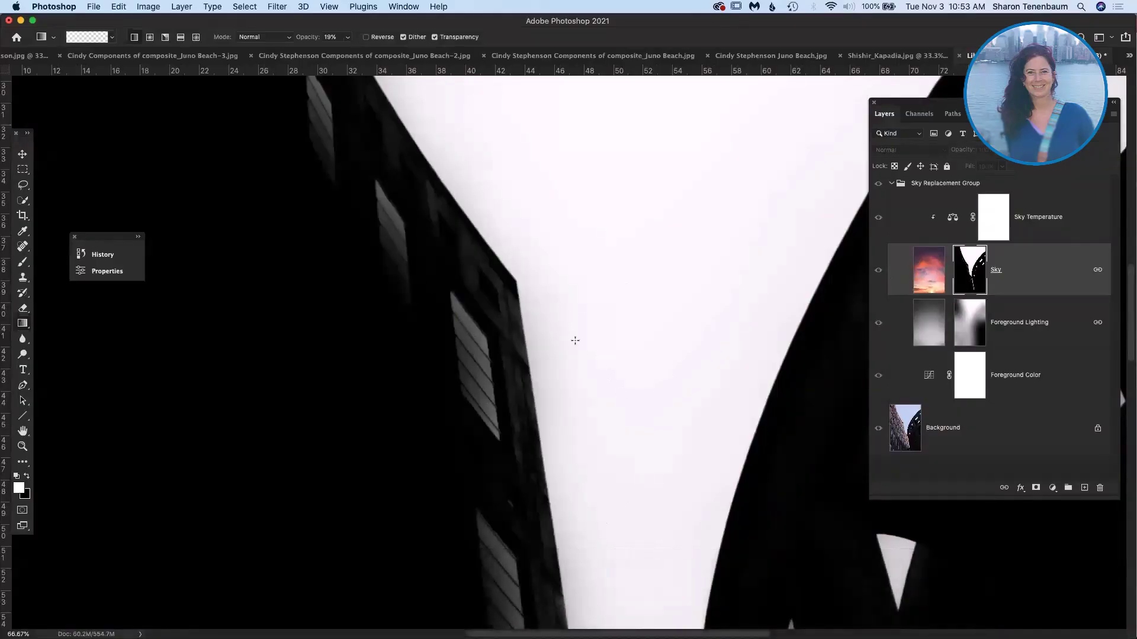
scroll(578, 351, "up", 8)
scroll(579, 351, "left", 3)
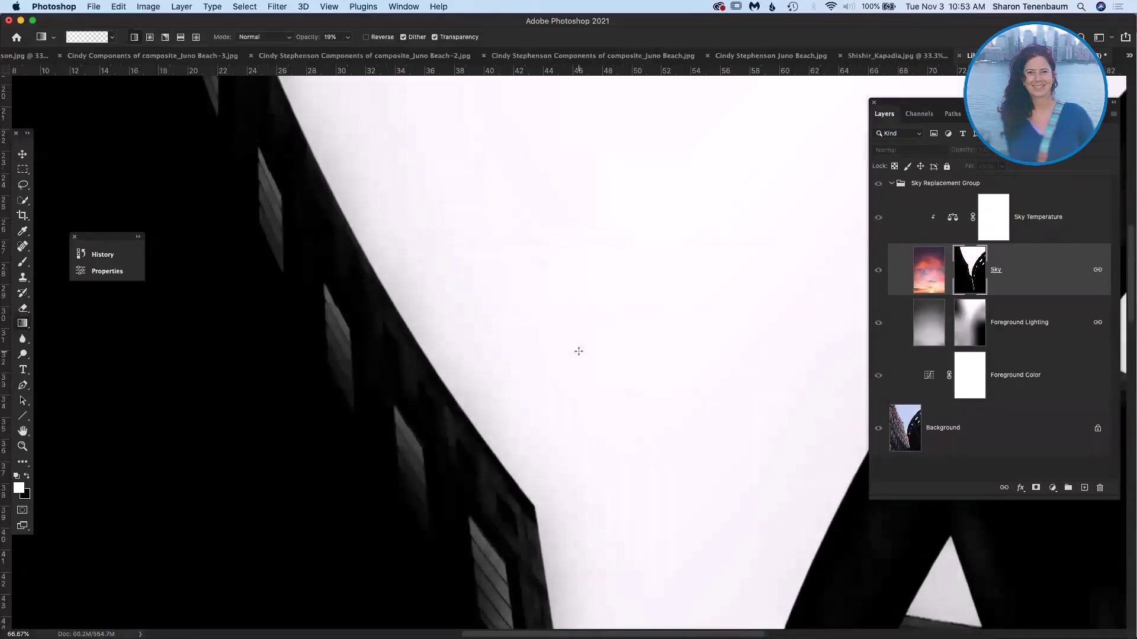
scroll(578, 351, "up", 5)
scroll(578, 351, "left", 5)
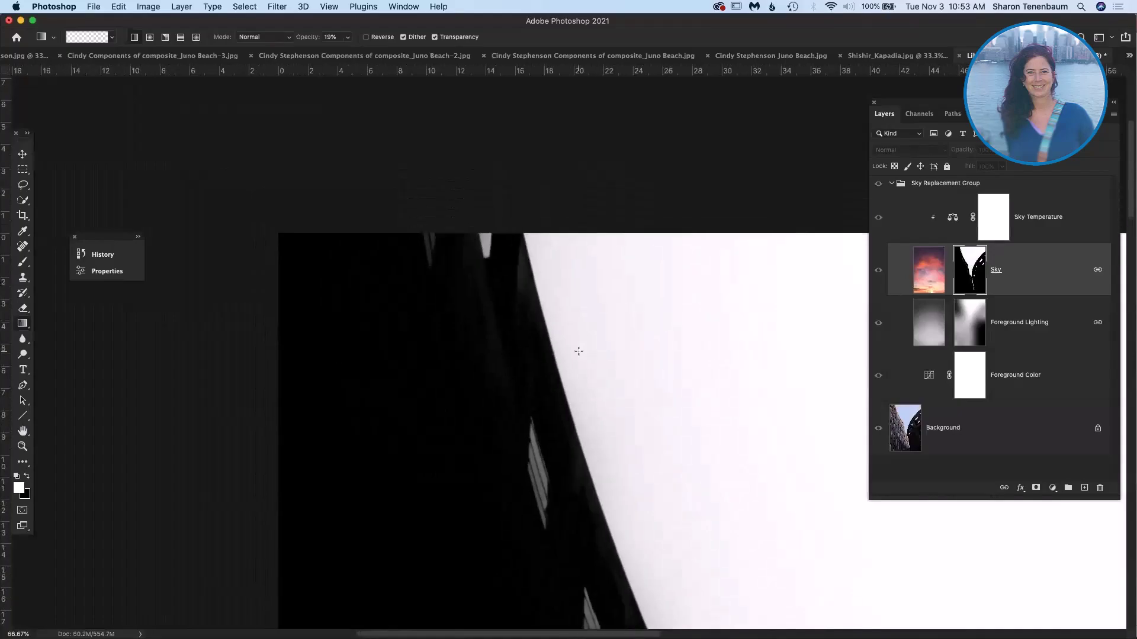
scroll(578, 351, "down", 15)
scroll(578, 351, "right", 5)
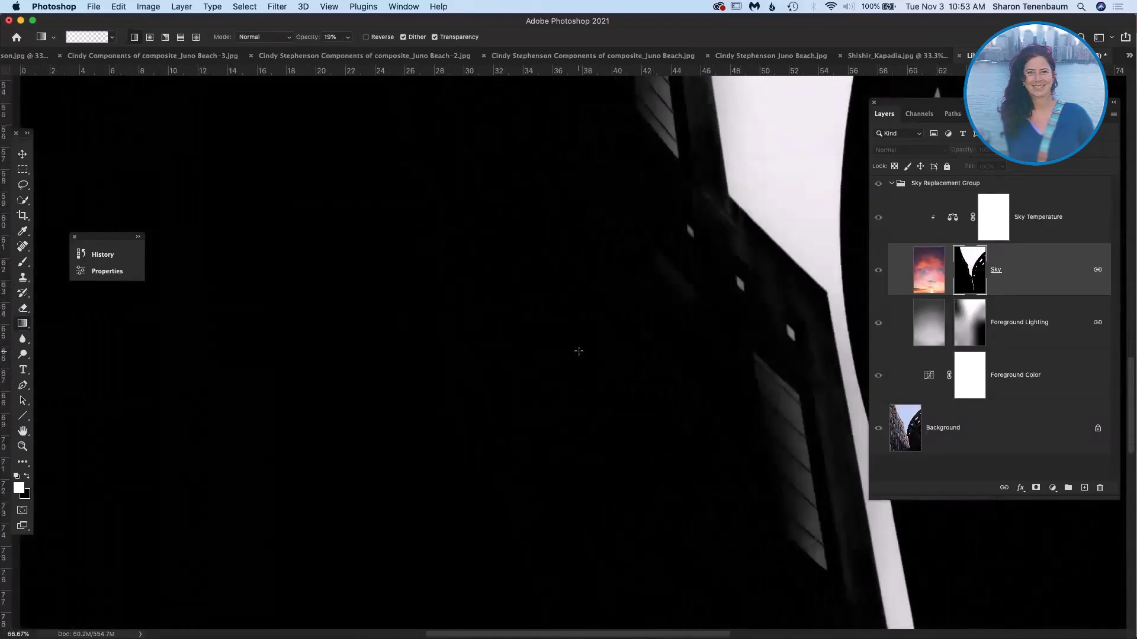
scroll(578, 351, "down", 10)
scroll(578, 351, "right", 5)
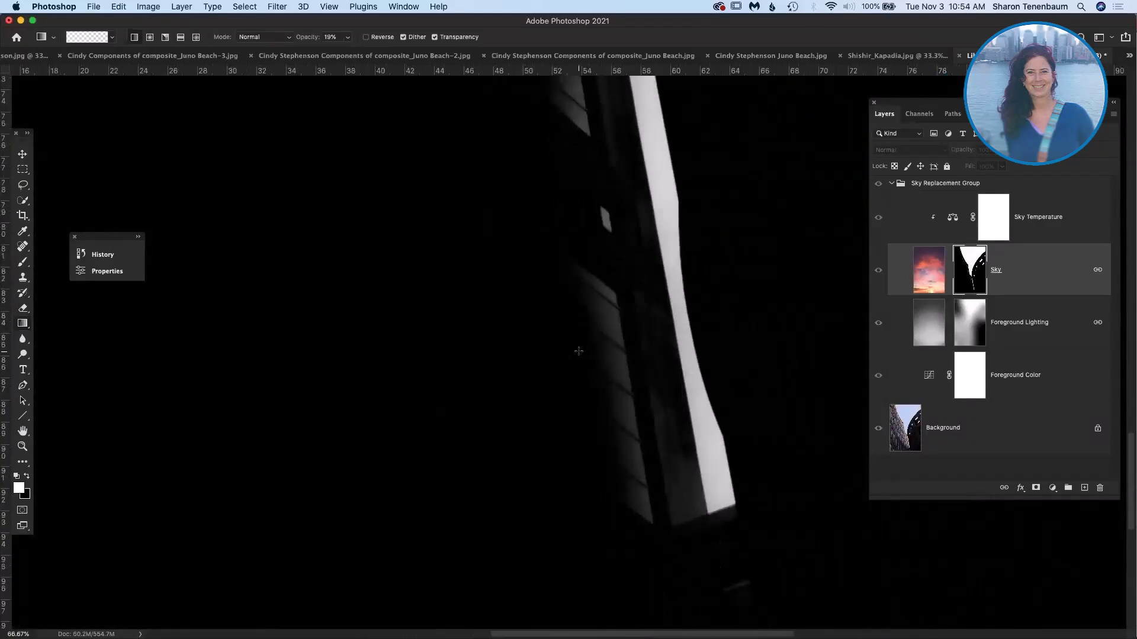
key("super+minus")
key("super+minus")
key("super+minus")
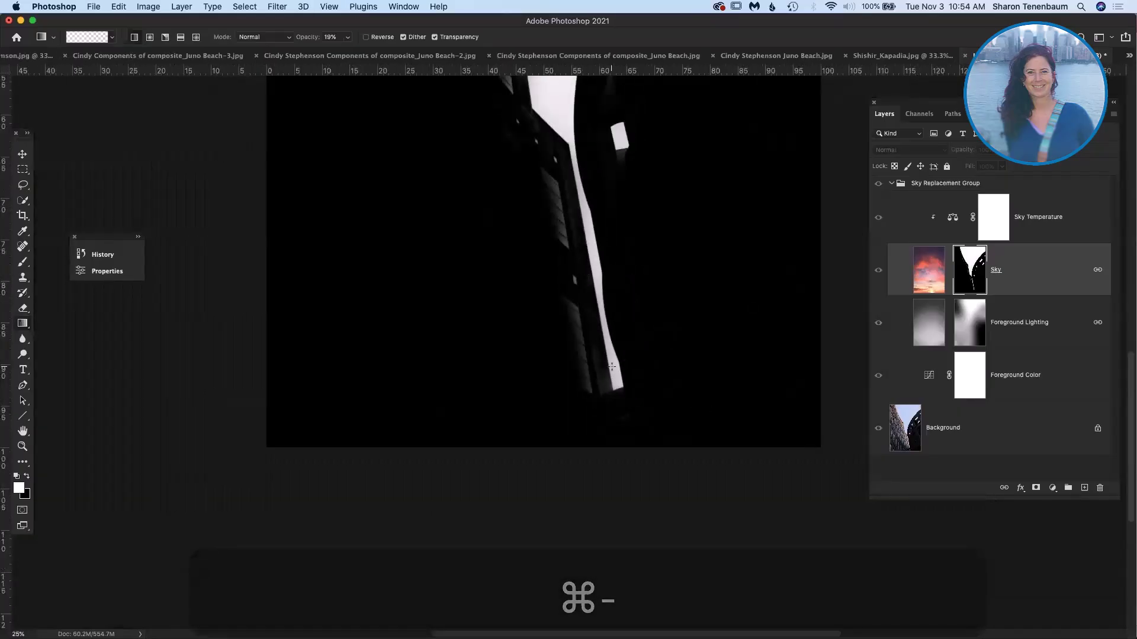
left_click(968, 277, "alt")
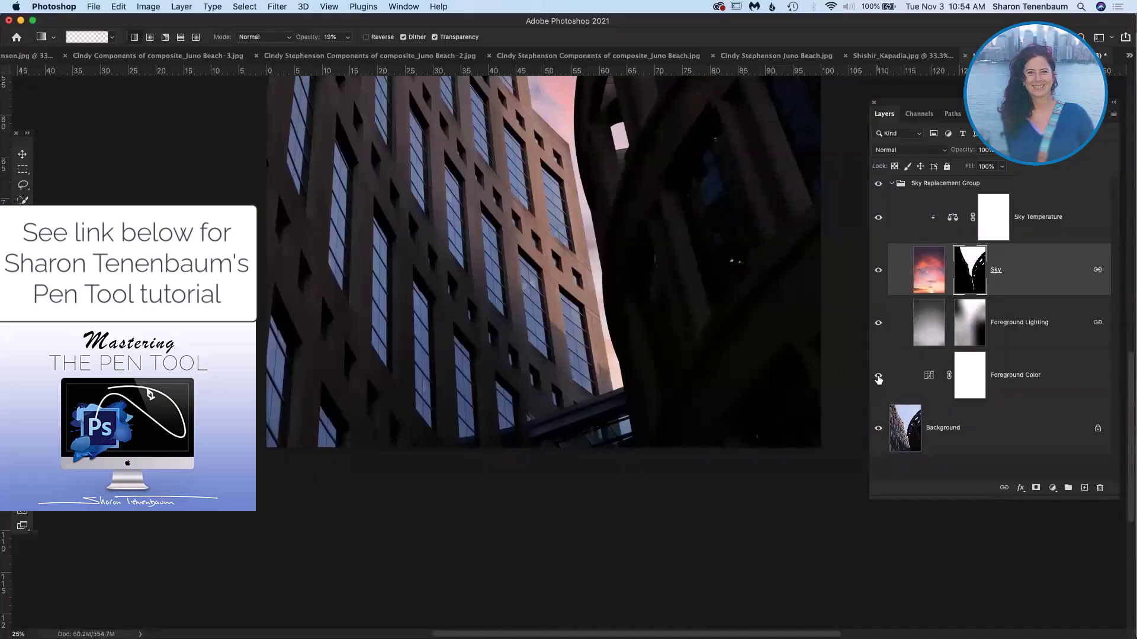
Step: Hide the Sky Replacement Group to show the original photo with its plain sky
left_click(877, 186)
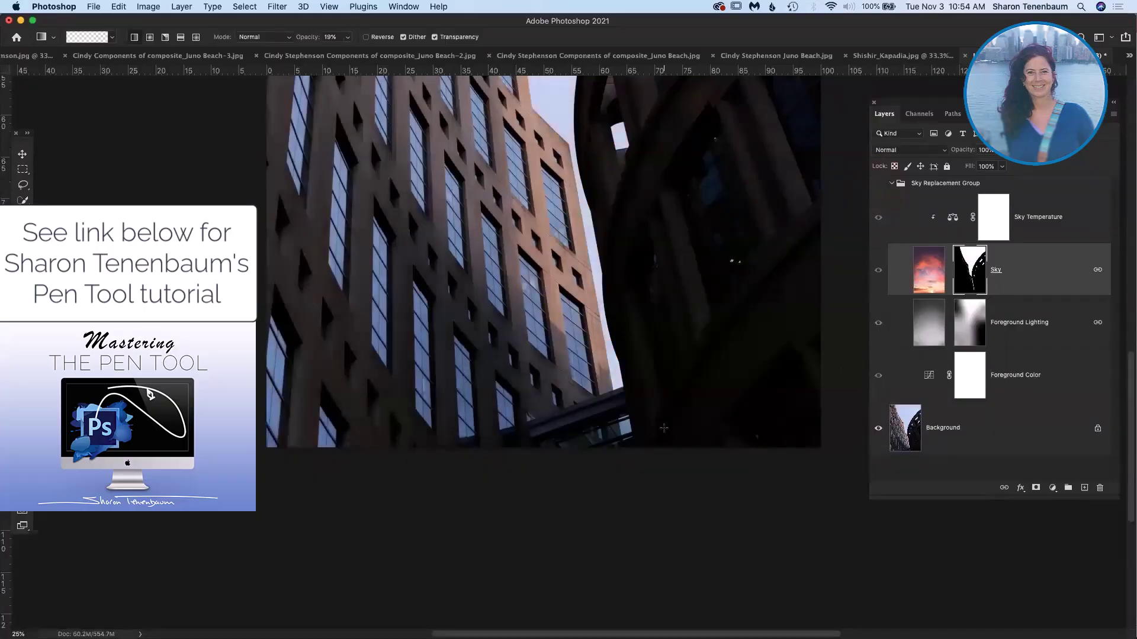
scroll(664, 427, "up", 5)
scroll(663, 427, "up", 4)
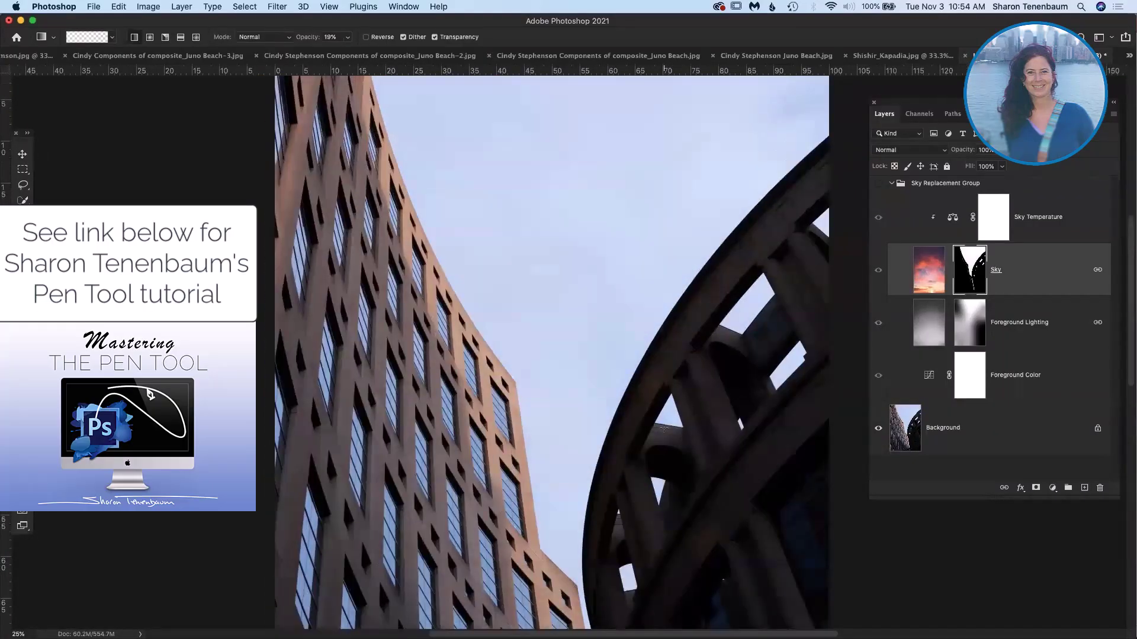
Step: Trace a path along the dark curved structure's sky edge with the Content-Aware Tracing tool, Normal tracing and 10% detail
key("p")
key("super+minus")
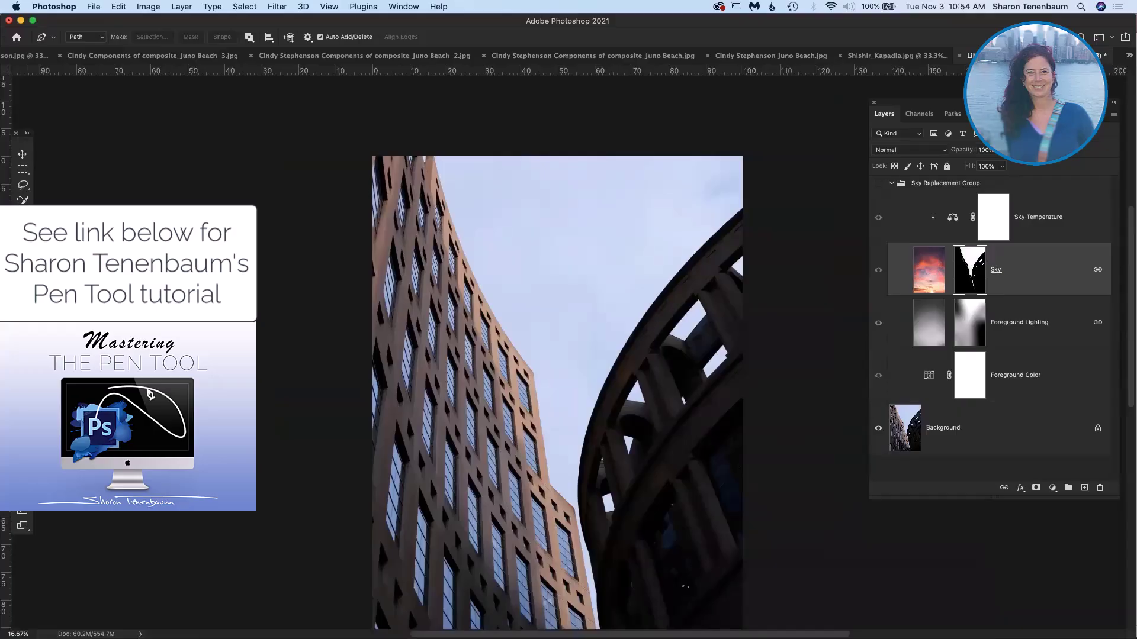
key("shift+p")
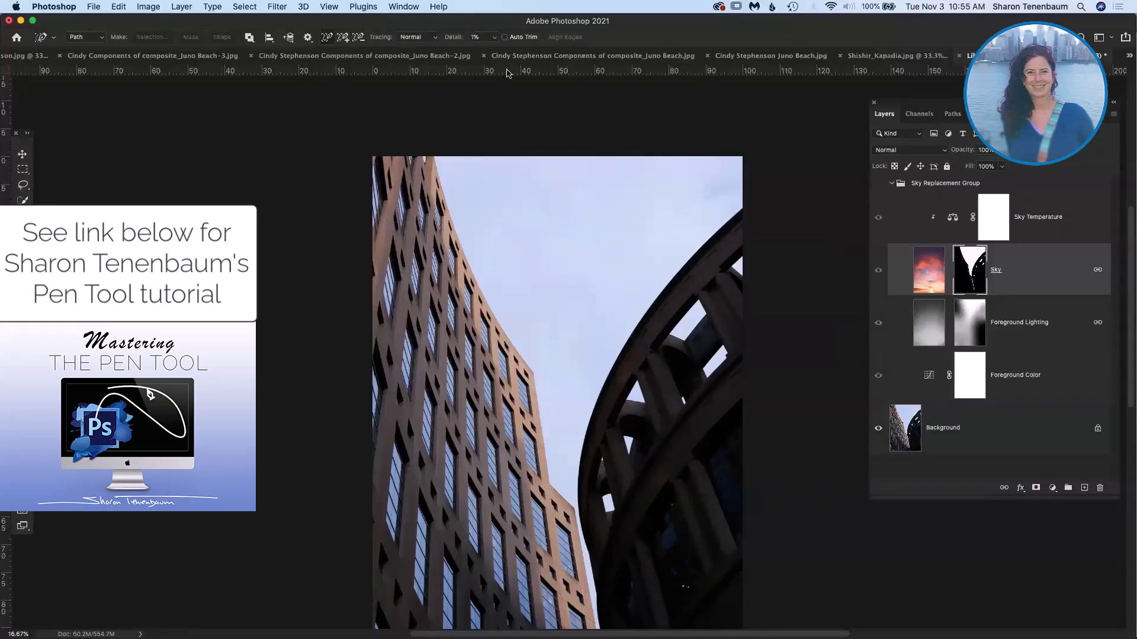
left_click(495, 38)
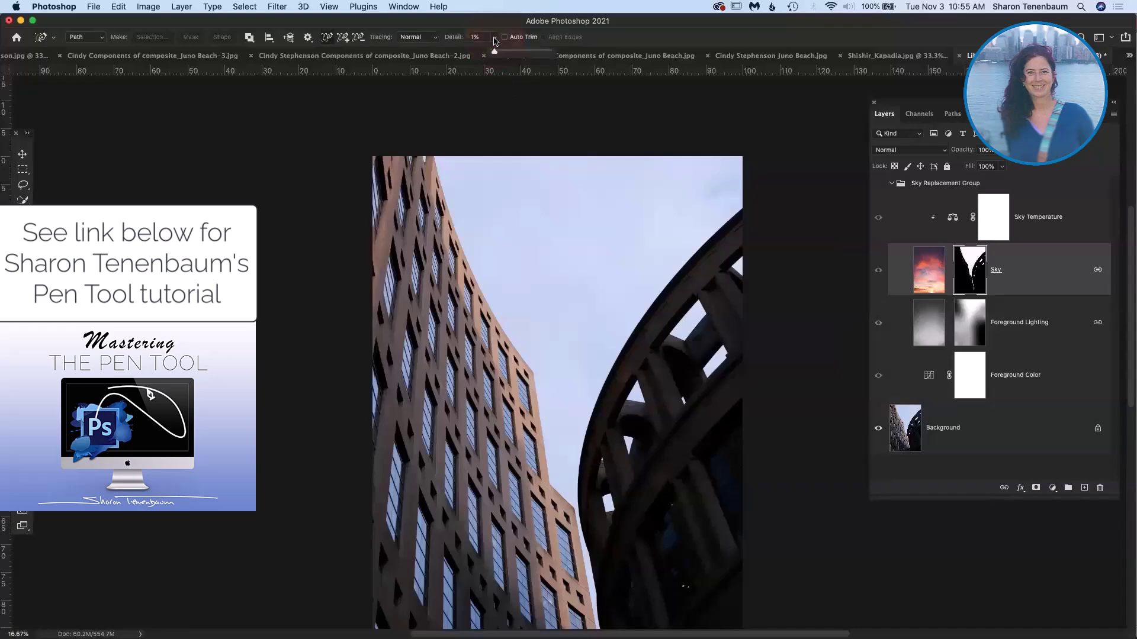
mouse_move(498, 52)
left_mouse_down()
mouse_move(513, 53)
mouse_move(488, 53)
left_mouse_up()
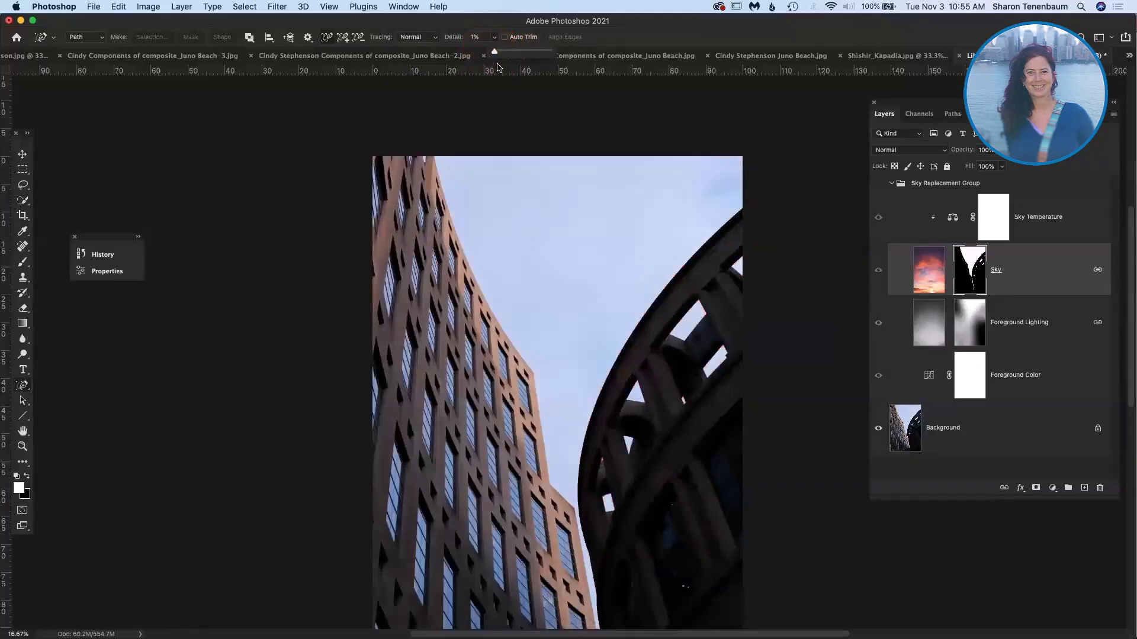
left_click_drag(494, 54, 499, 54)
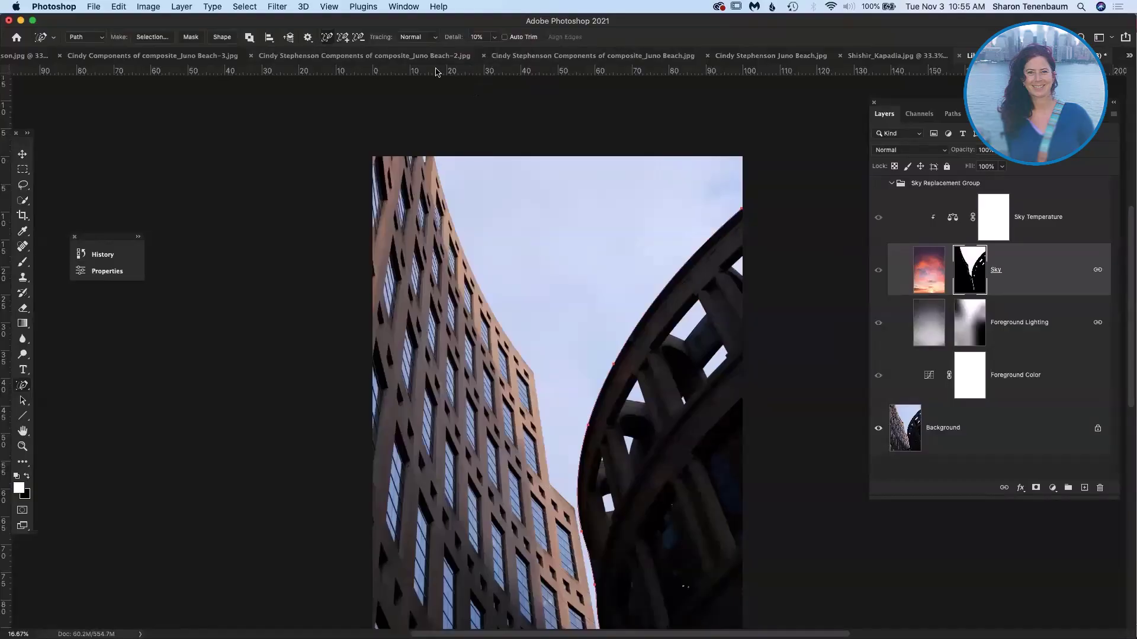
Step: Set the path display thickness to 2 px
left_click(308, 38)
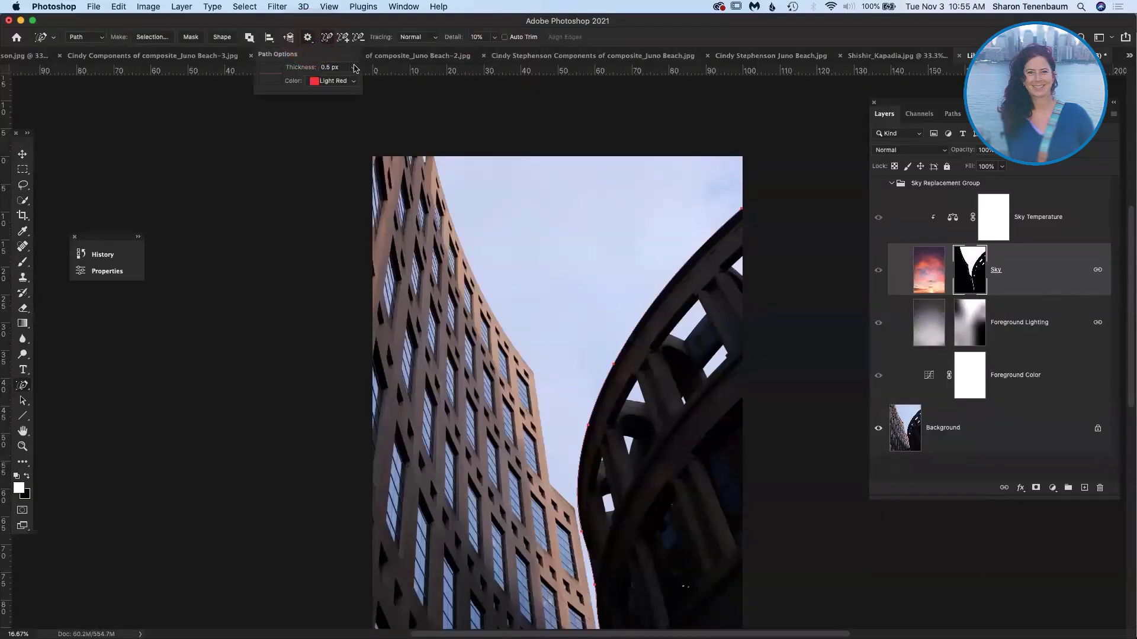
left_click(356, 68)
left_click(337, 119)
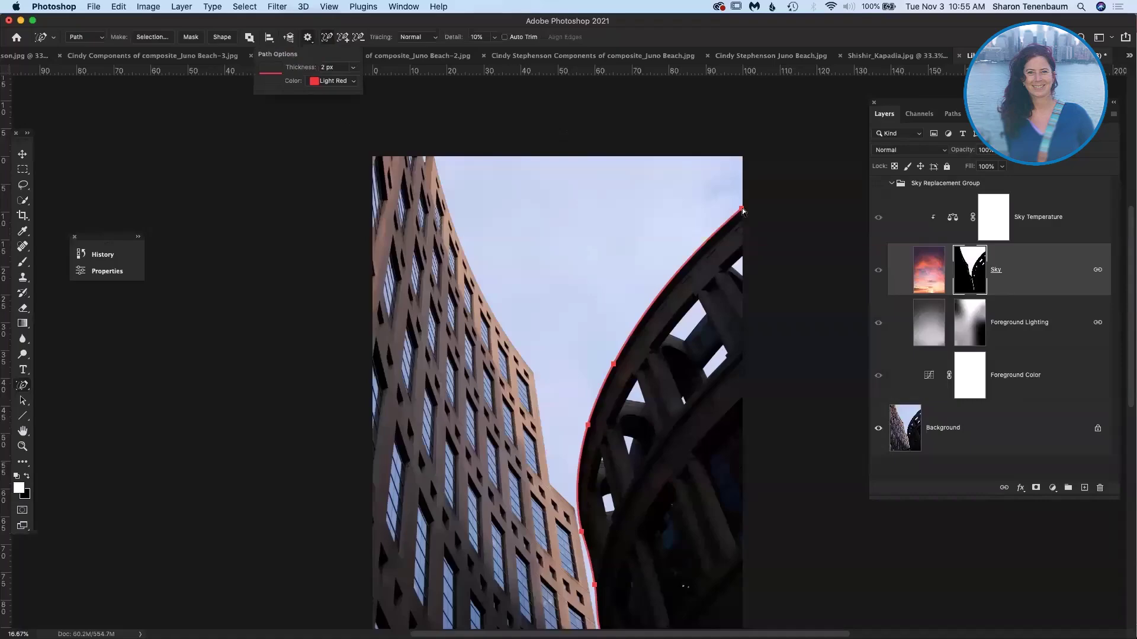
Step: Trace more of the dark structure's lower edge beside the narrow sky strip to refine the path there
key("super+equal")
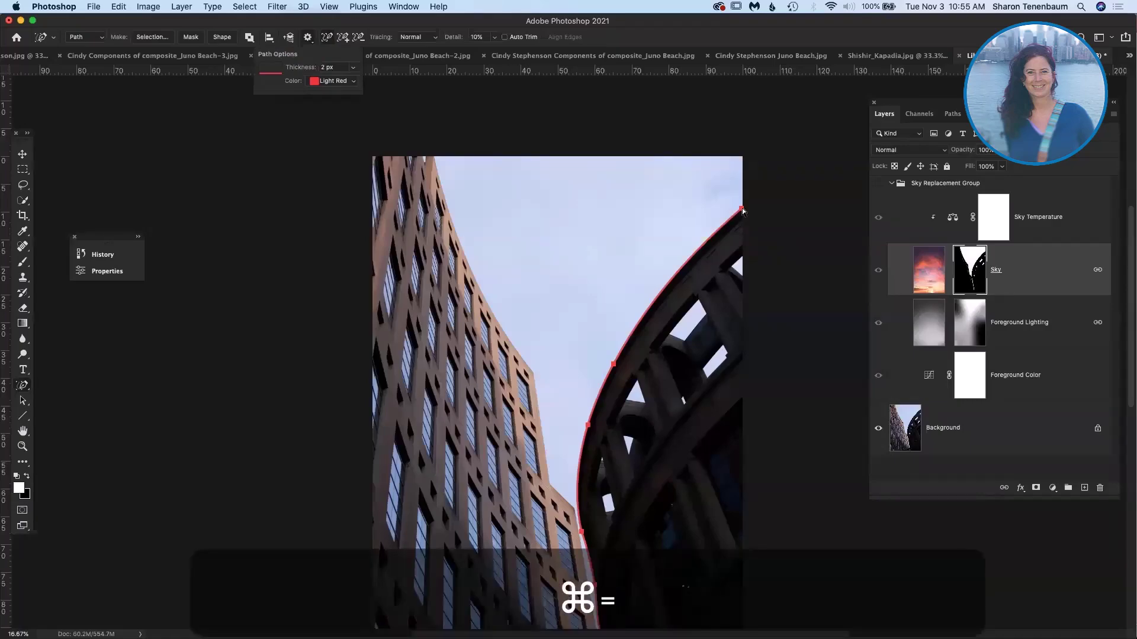
key("super")
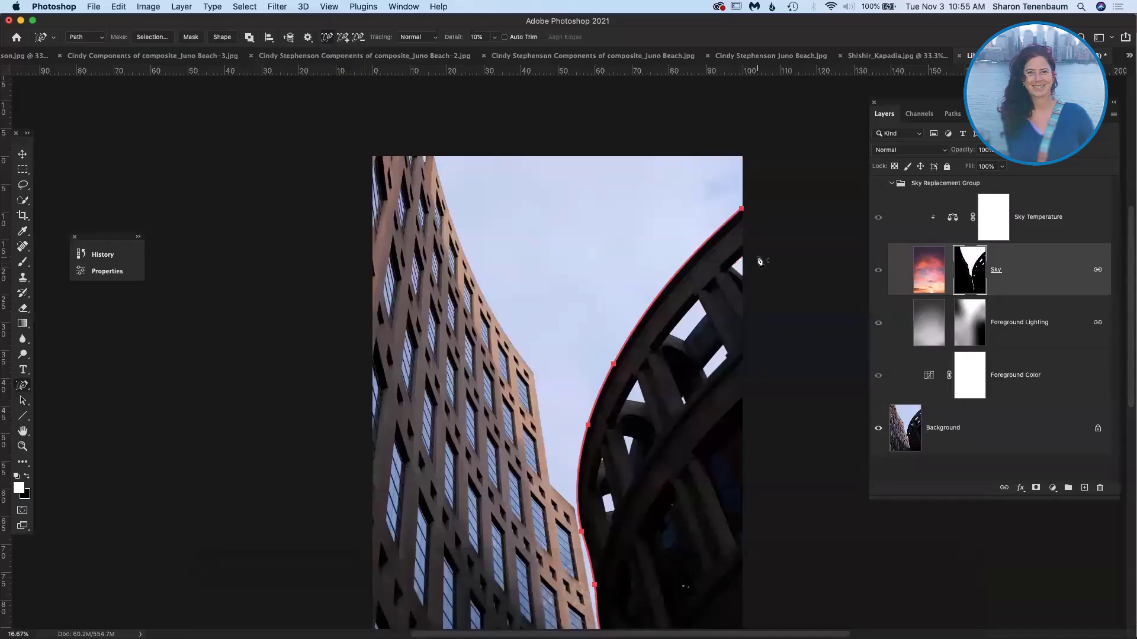
scroll(651, 455, "down", 5)
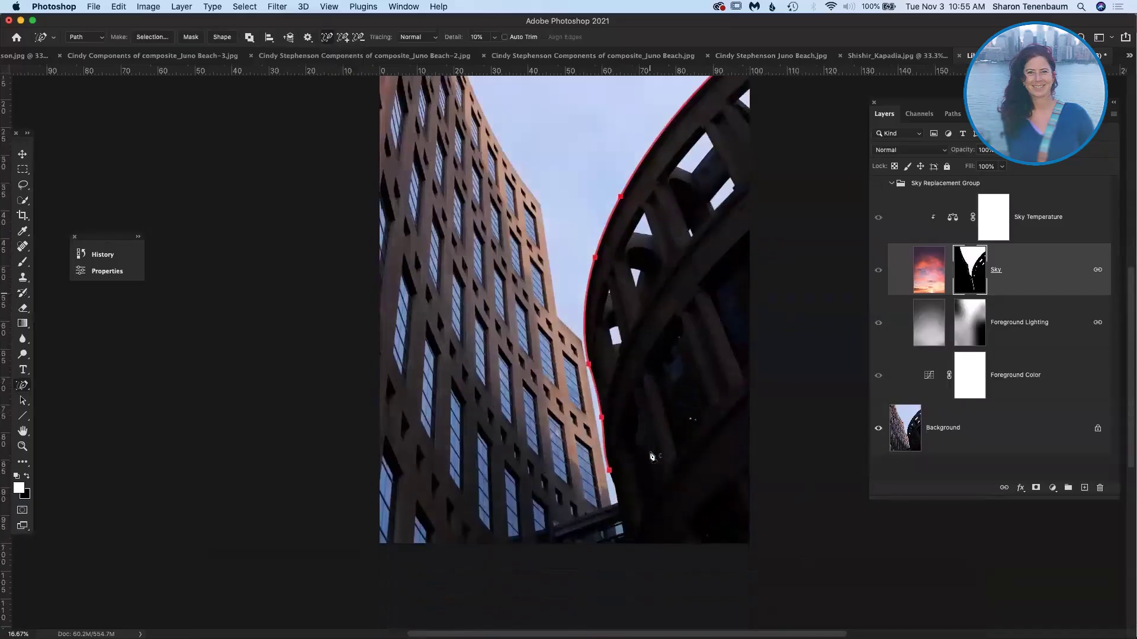
scroll(651, 456, "right", 5)
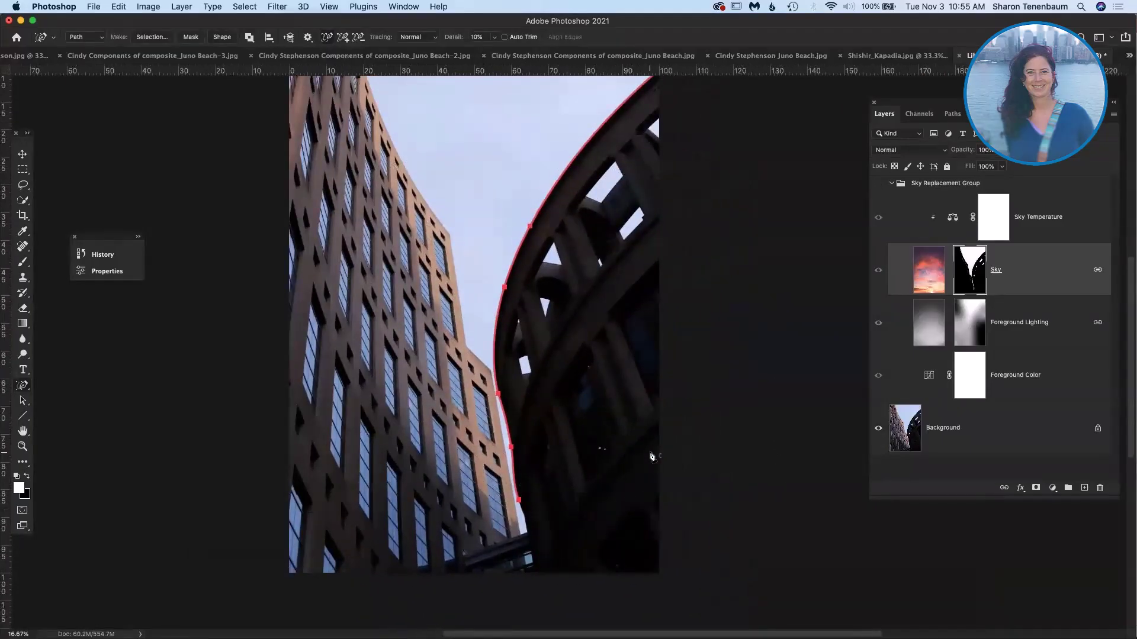
key("super+equal")
key("super+equal")
key("super+equal")
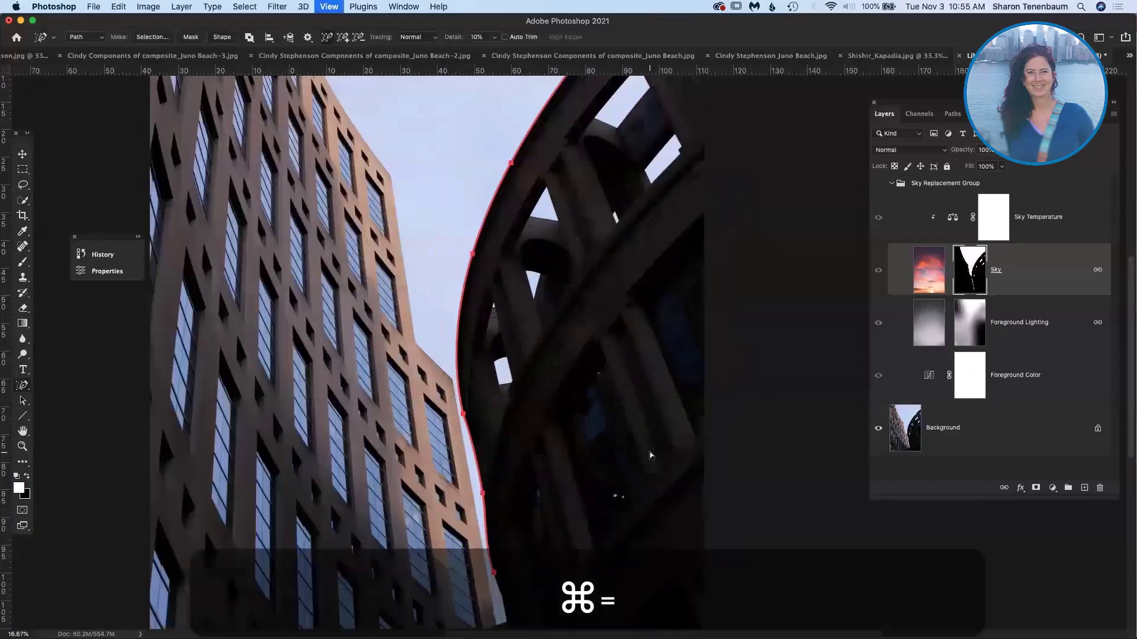
scroll(441, 405, "down", 4)
scroll(441, 406, "left", 3)
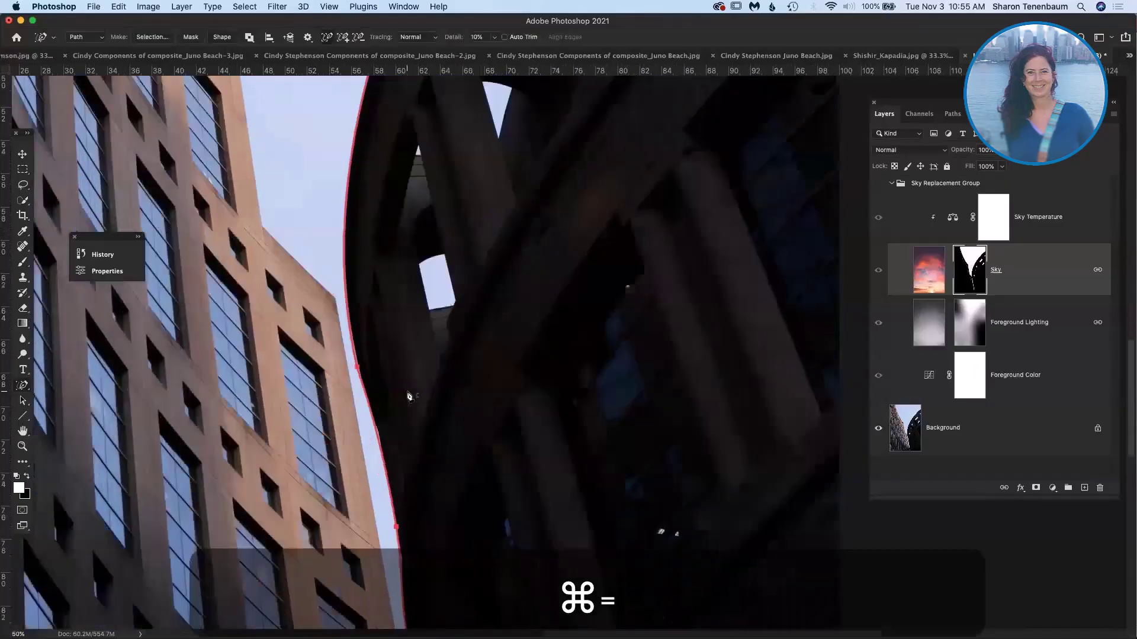
key("super+equal")
key("super+equal")
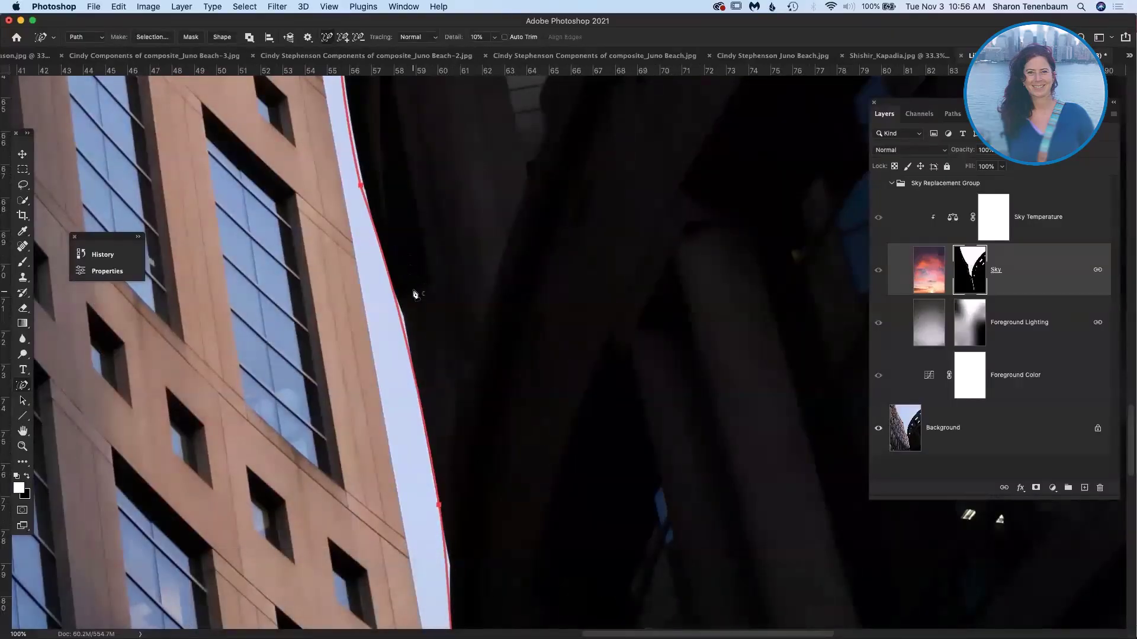
mouse_move(411, 297)
left_mouse_down()
mouse_move(410, 329)
mouse_move(402, 314)
left_mouse_up()
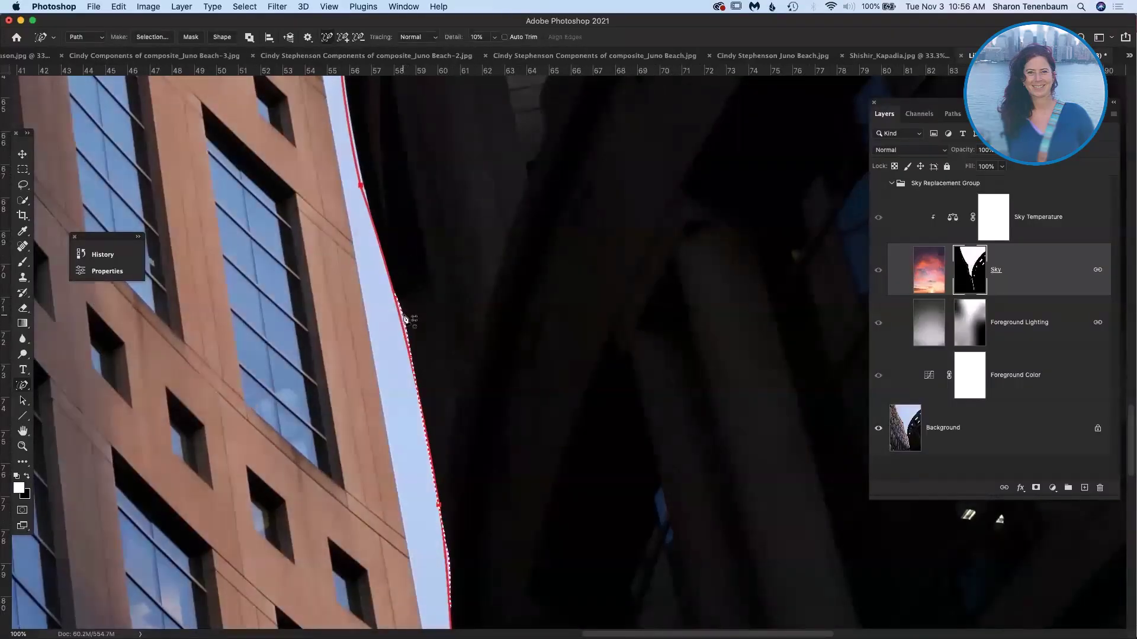
left_click(406, 317)
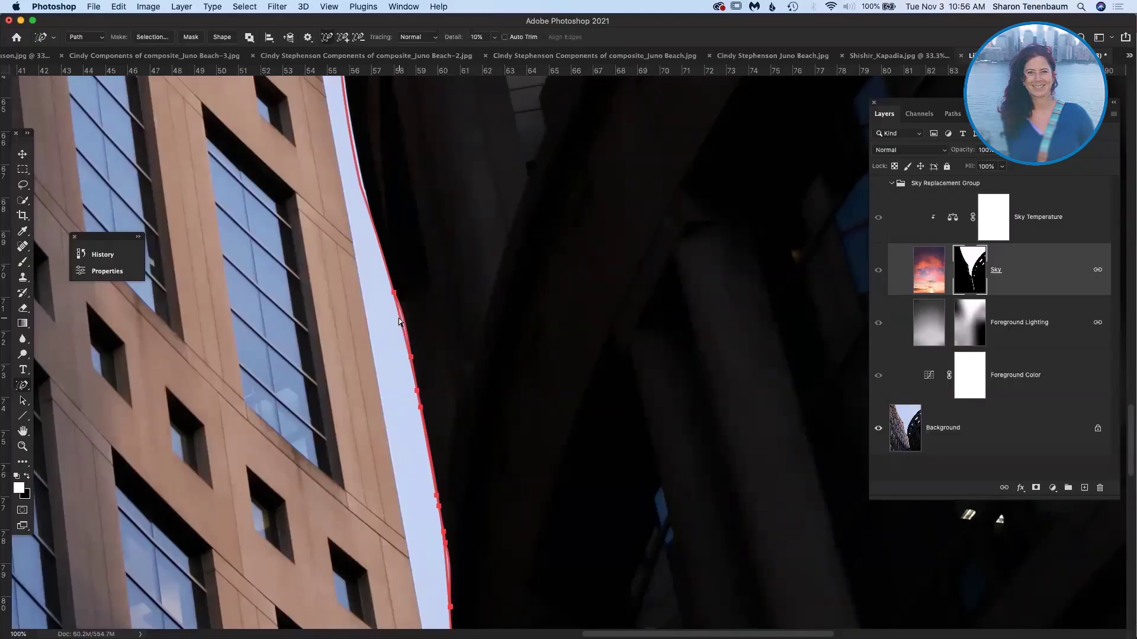
Step: Undo the traced path and the Sky Replacement, back to the original Background photo
key("super+minus")
key("super+minus")
key("super+minus")
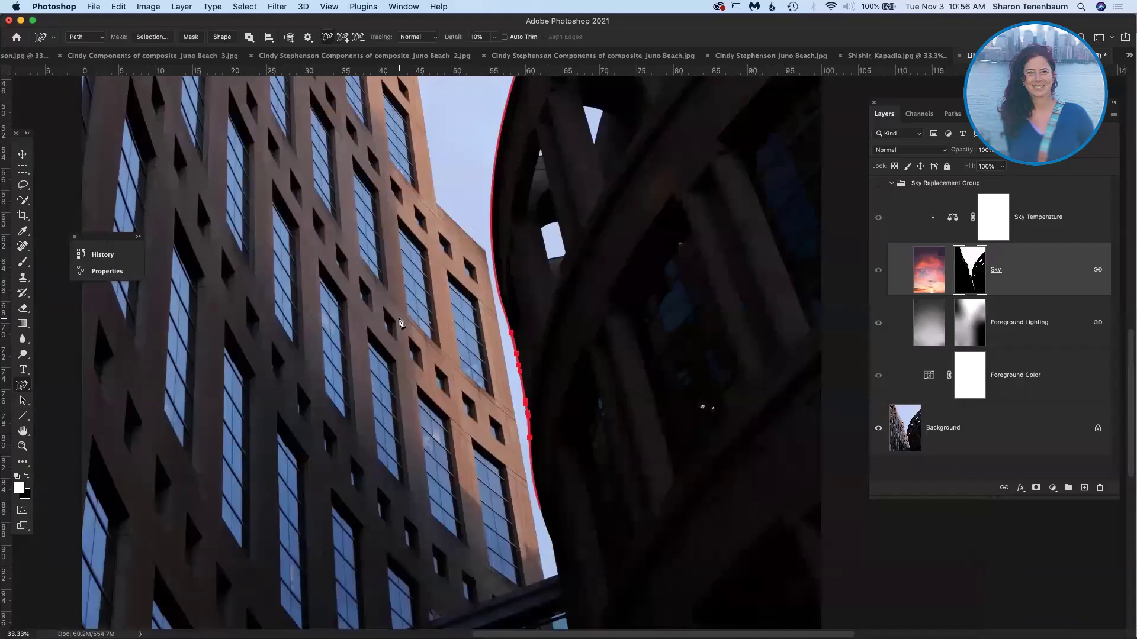
key("super+minus")
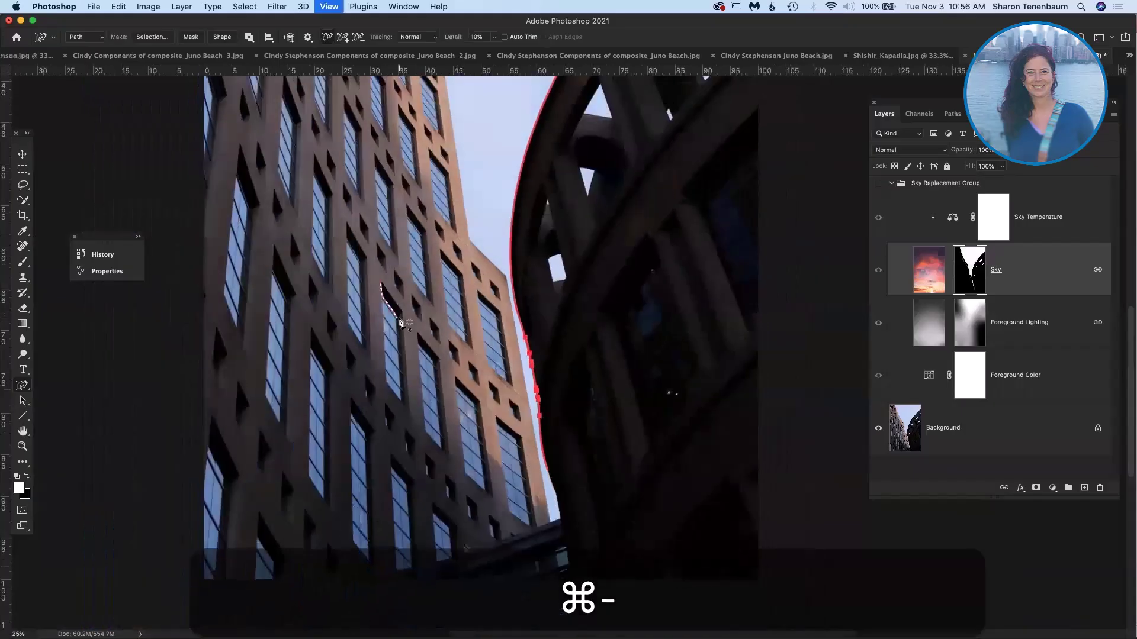
scroll(561, 363, "right", 5)
scroll(561, 363, "up", 5)
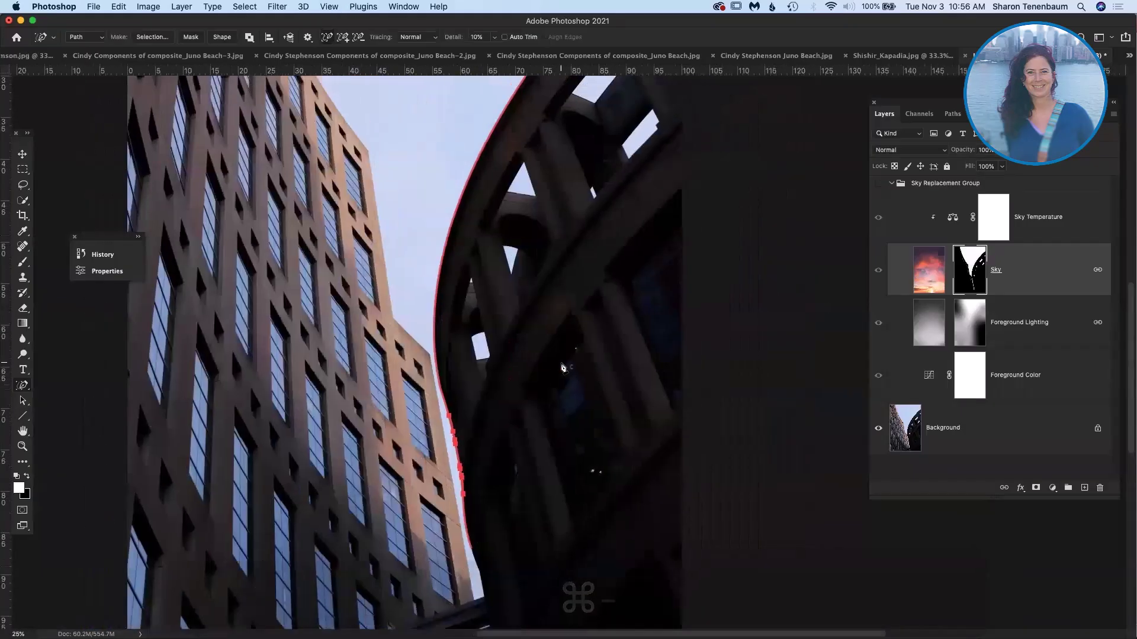
key("super+d")
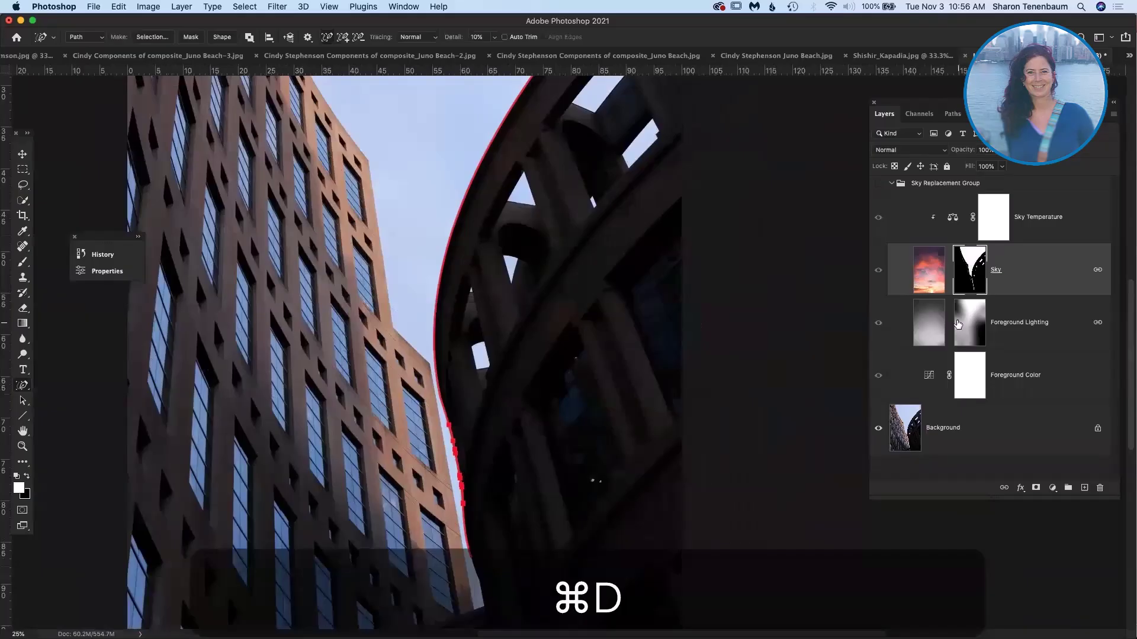
key("super+z")
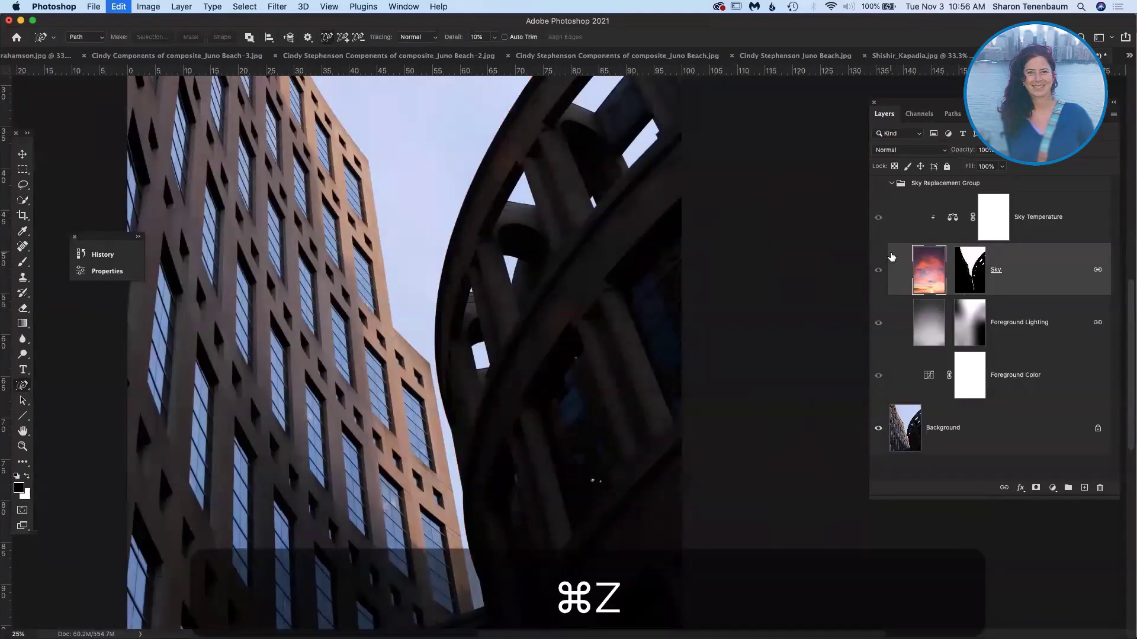
Step: Select the entire brown building with the Quick Selection tool, including its upper and lower corners
key("super+minus")
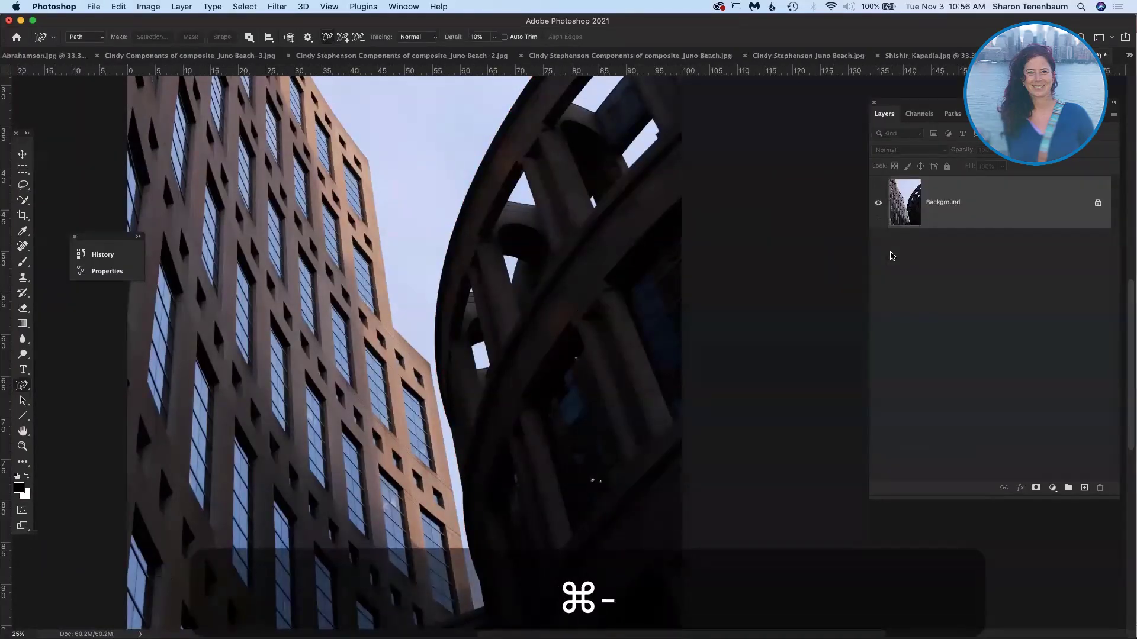
key("w")
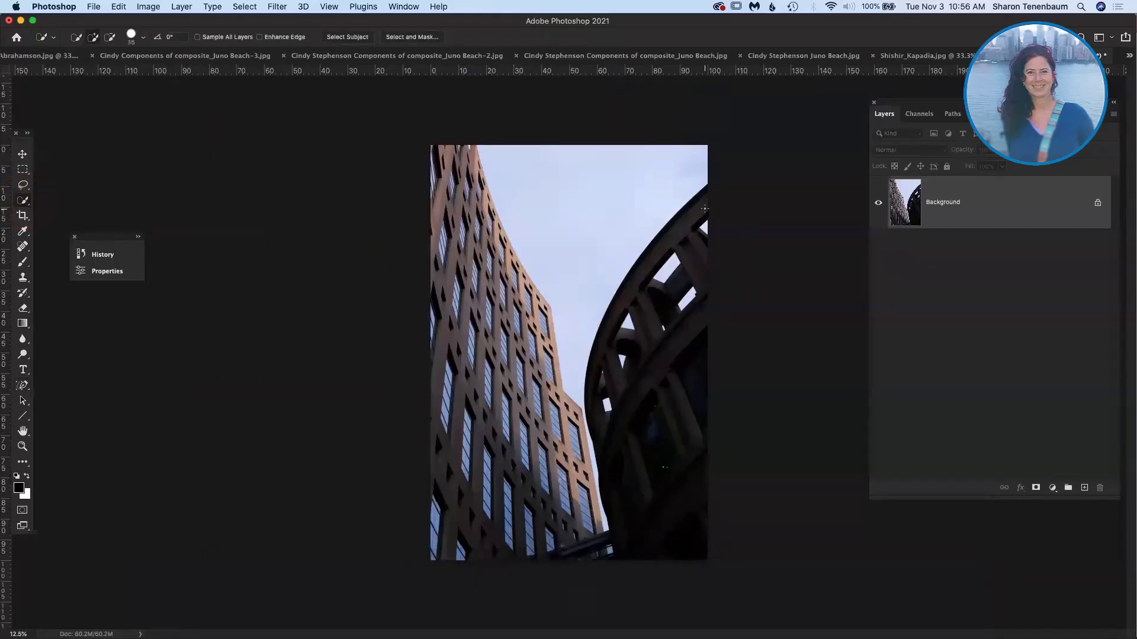
mouse_move(465, 154)
left_mouse_down()
mouse_move(523, 280)
mouse_move(570, 499)
mouse_move(568, 560)
mouse_move(559, 462)
mouse_move(503, 377)
mouse_move(483, 457)
mouse_move(500, 334)
mouse_move(474, 312)
mouse_move(439, 231)
left_mouse_up()
left_click(471, 516)
mouse_move(467, 455)
left_mouse_down()
mouse_move(451, 464)
mouse_move(431, 543)
left_mouse_up()
left_click(429, 311)
Step: Convert the brown building's selection into a work path and return to the layer list
left_click(952, 114)
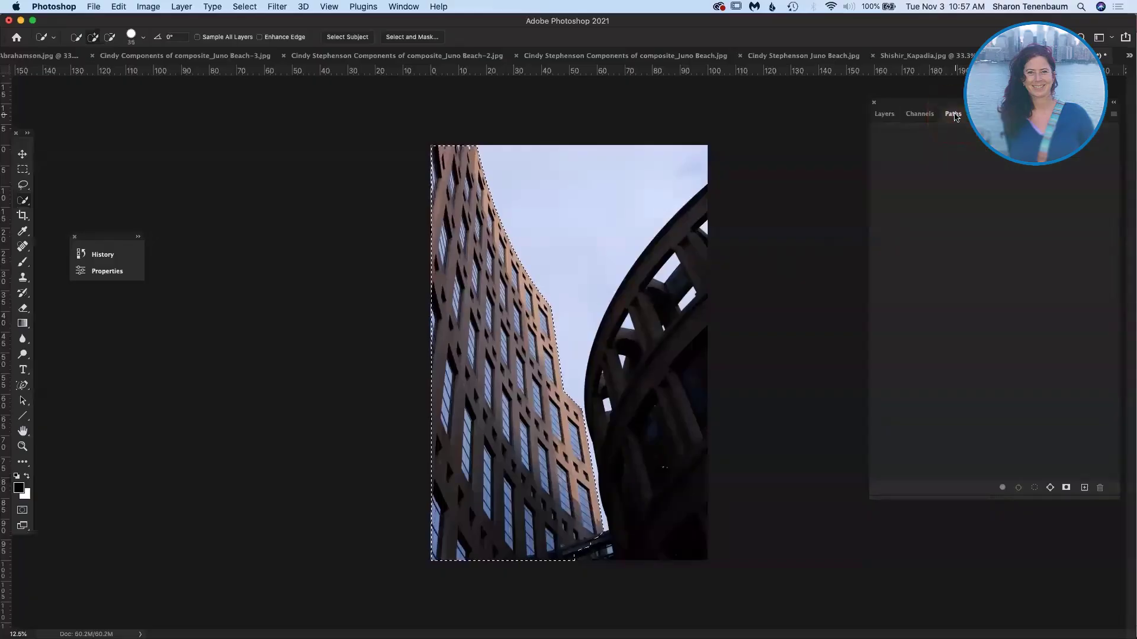
left_click(1050, 488)
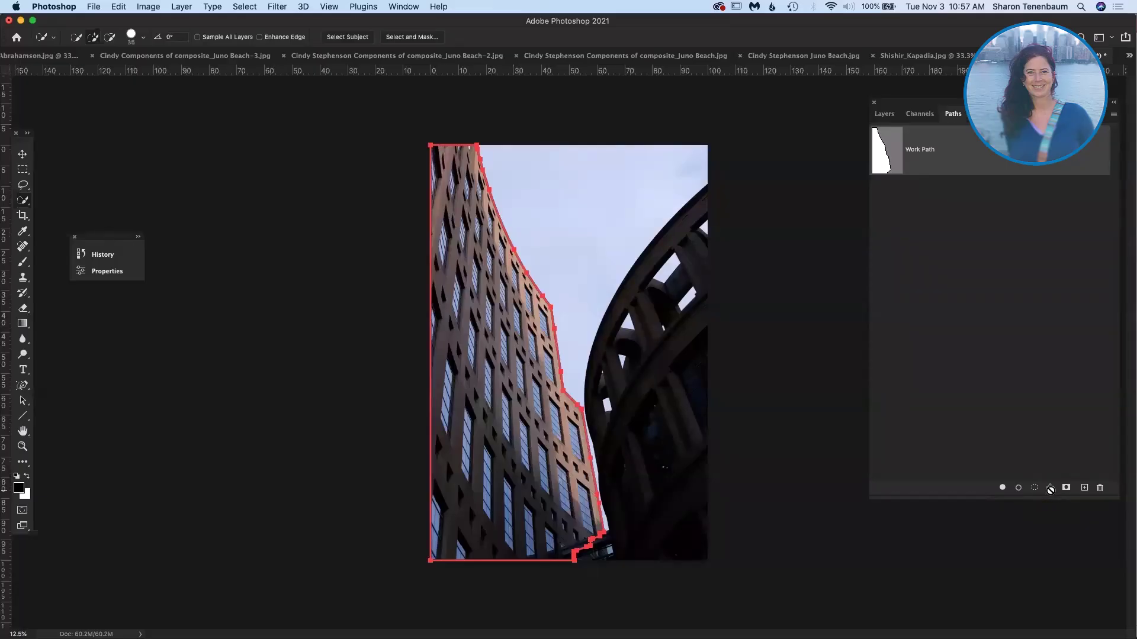
left_click(884, 115)
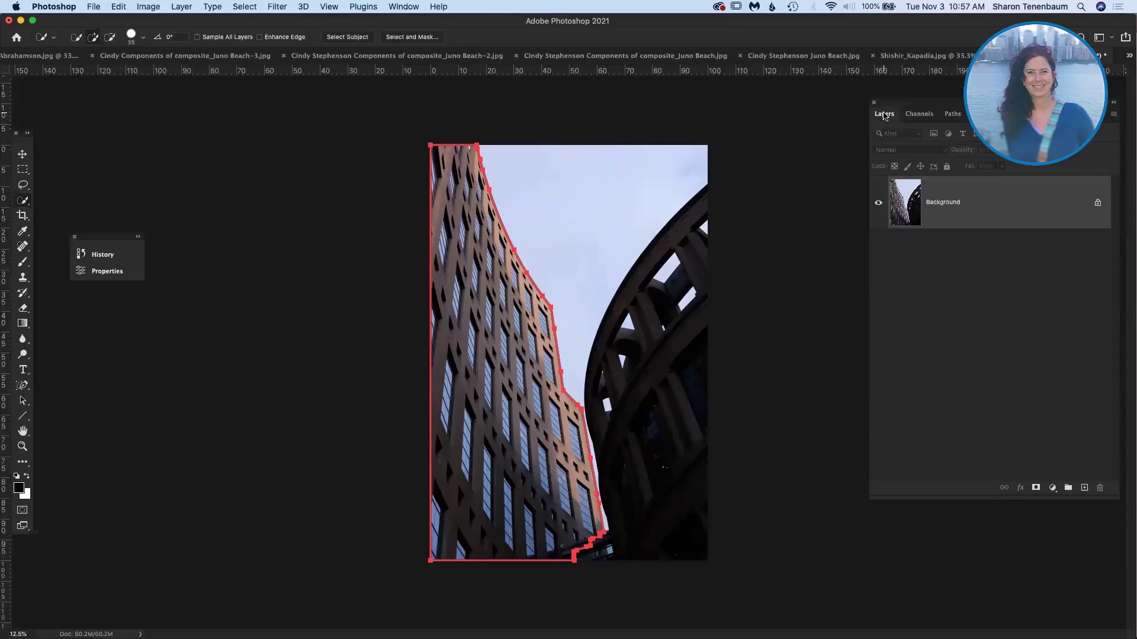